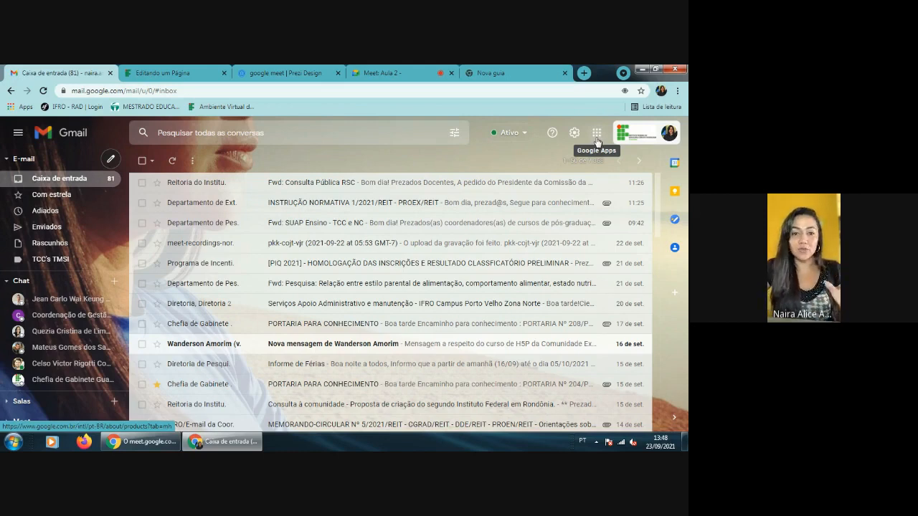
Open Google Agenda and create an event titled "Aula 2" on 24 September 2021 with the full event options
{"action": "left_click", "coordinate": [595, 133]}
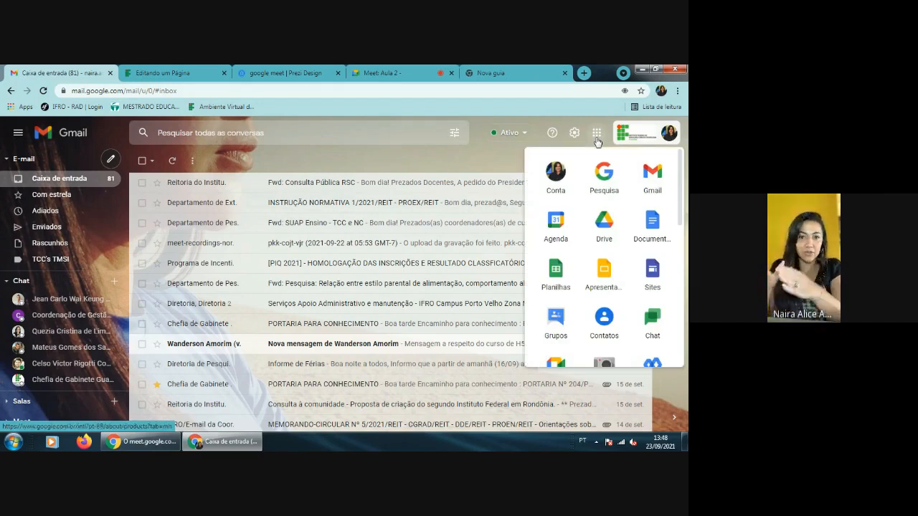
{"action": "left_click", "coordinate": [555, 228]}
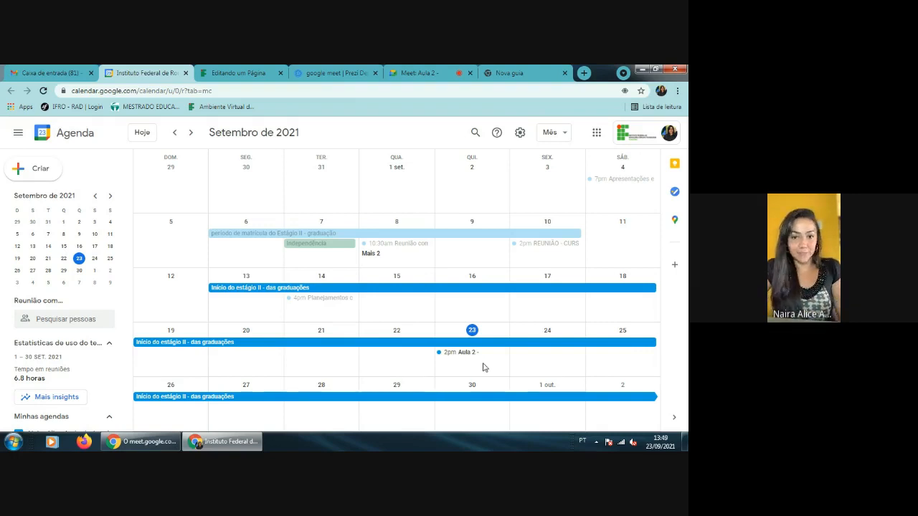
{"action": "left_click", "coordinate": [539, 359]}
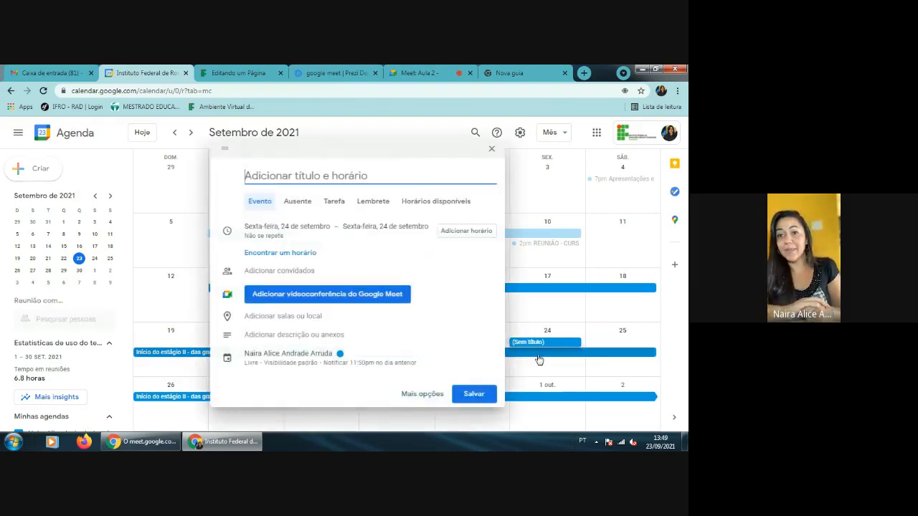
{"action": "mouse_move", "coordinate": [539, 359]}
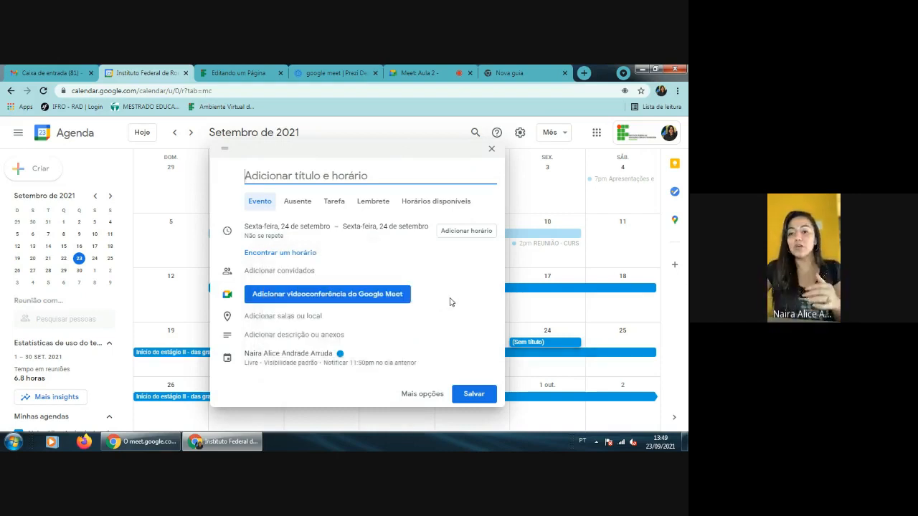
{"action": "left_click", "coordinate": [416, 394]}
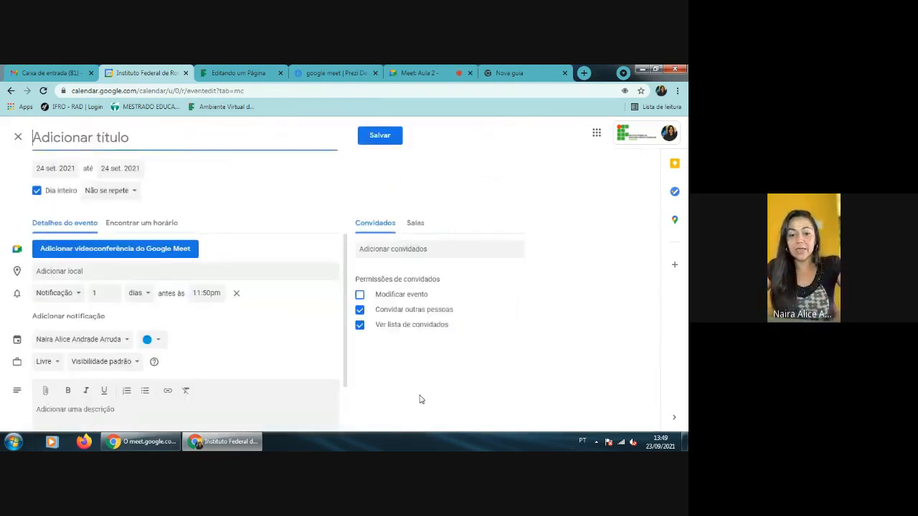
{"action": "type", "text": "Aula "}
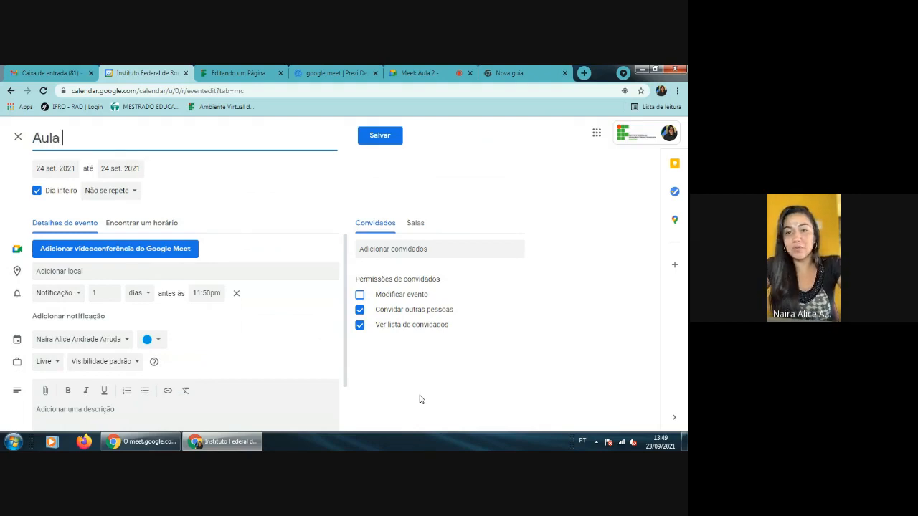
{"action": "type", "text": "2"}
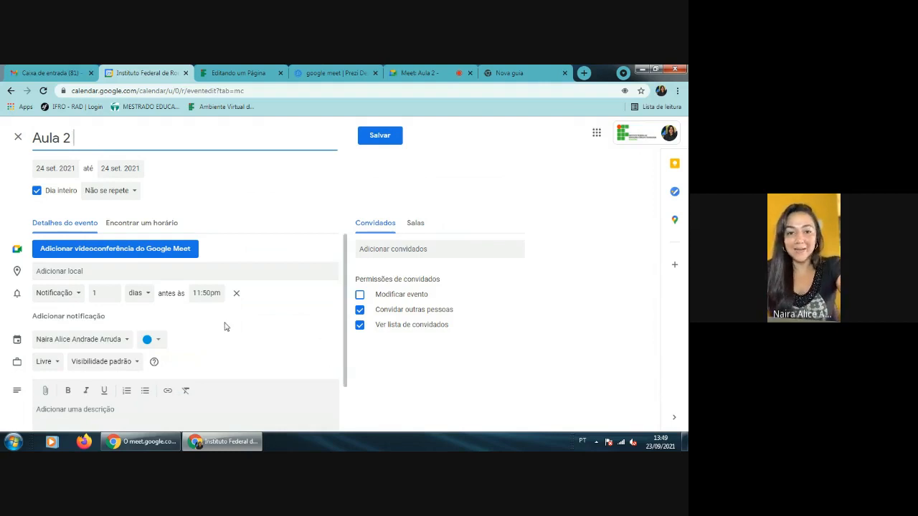
Make the event timed instead of all-day and schedule it from 9:30am to 10:30am
{"action": "left_click", "coordinate": [37, 192]}
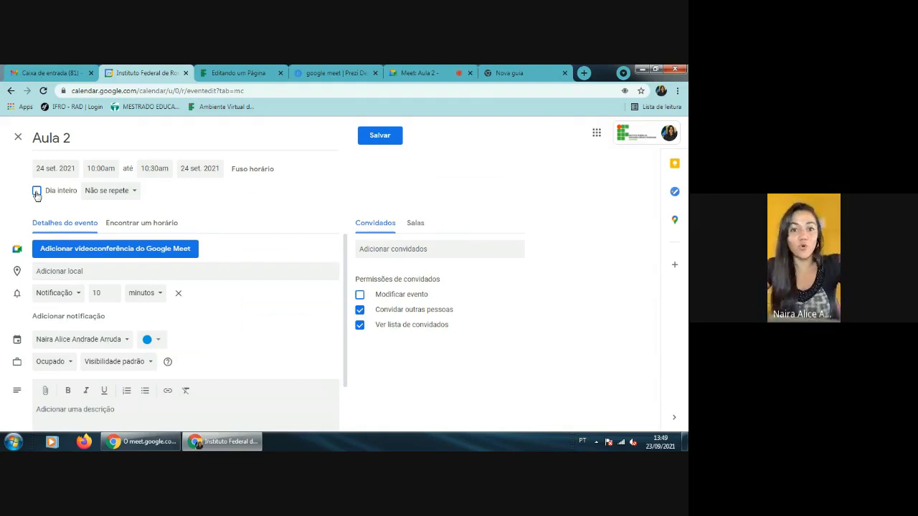
{"action": "left_click", "coordinate": [109, 168]}
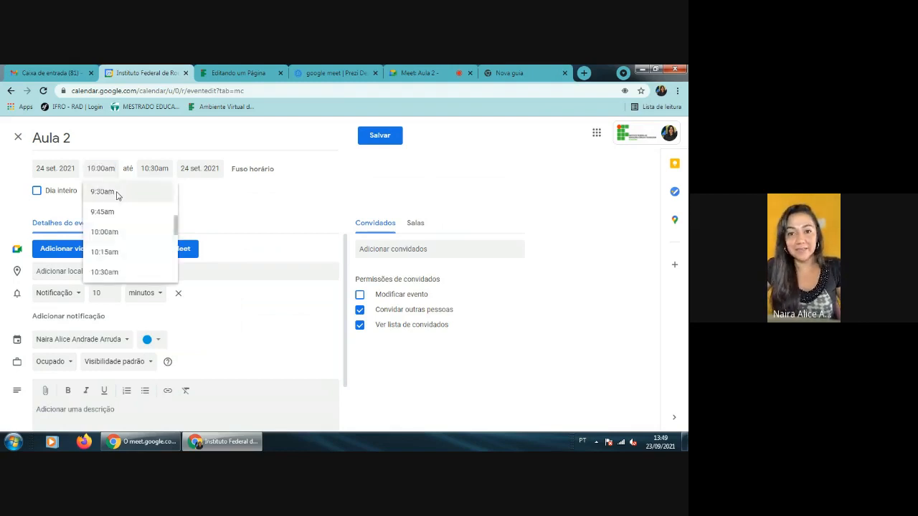
{"action": "left_click", "coordinate": [102, 191]}
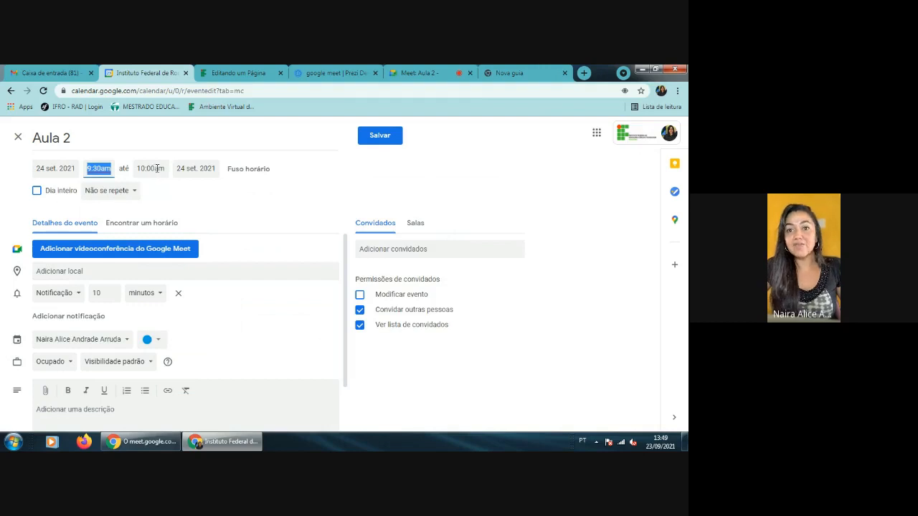
{"action": "left_click", "coordinate": [157, 169]}
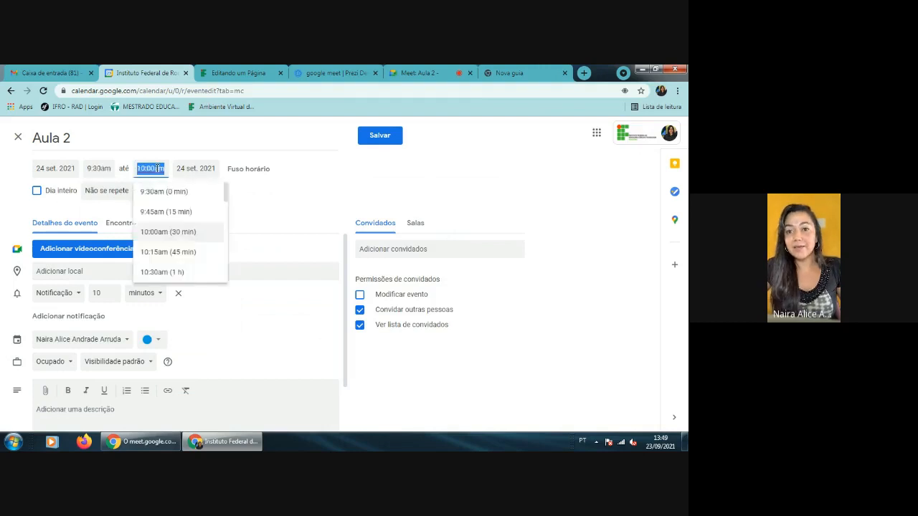
{"action": "left_click", "coordinate": [176, 272]}
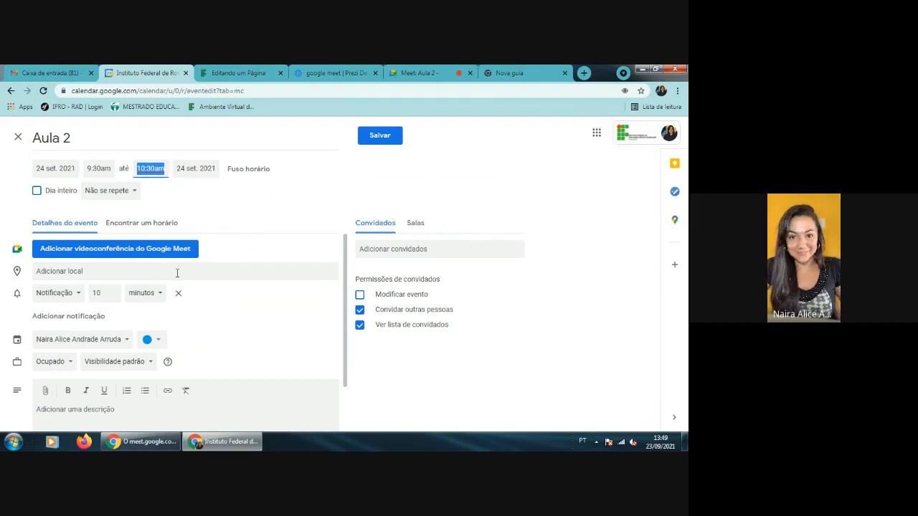
Add a Google Meet videoconference to the event and invite the informatics course coordination, searching guests for "cctc"
{"action": "left_click", "coordinate": [147, 252]}
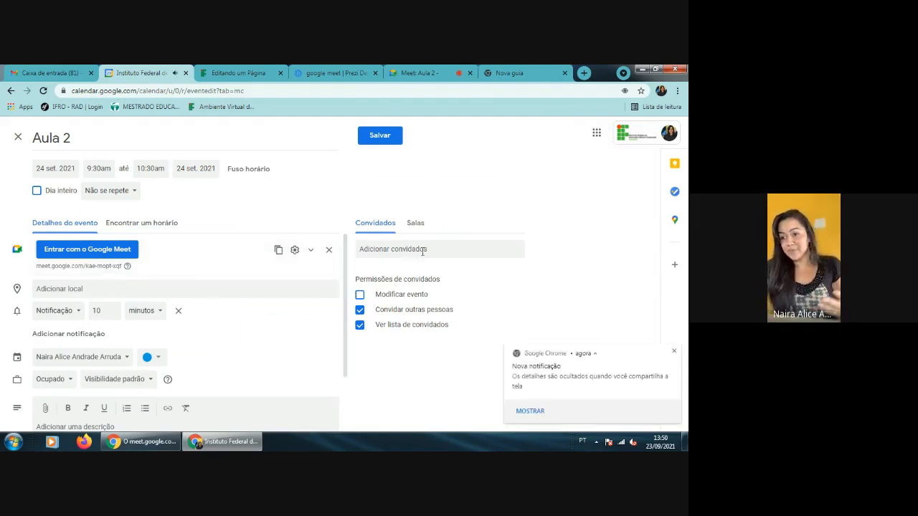
{"action": "left_click", "coordinate": [674, 352]}
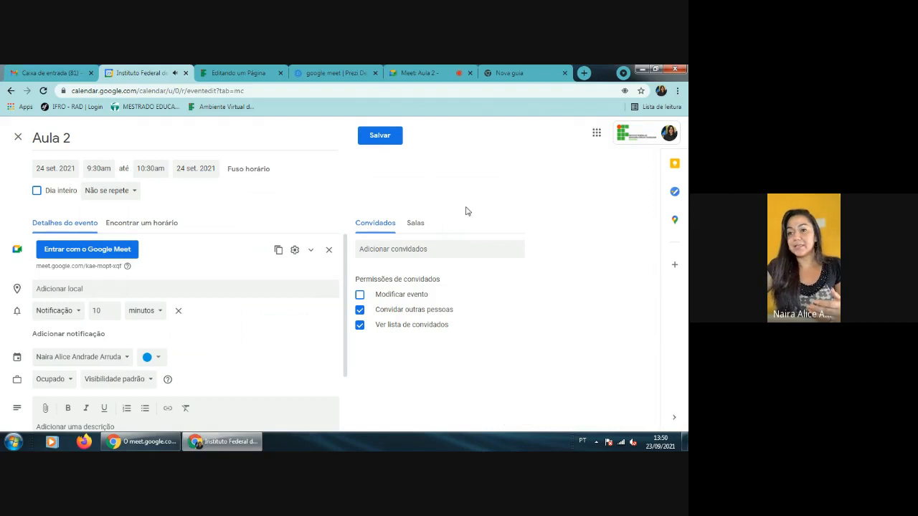
{"action": "left_click", "coordinate": [412, 250]}
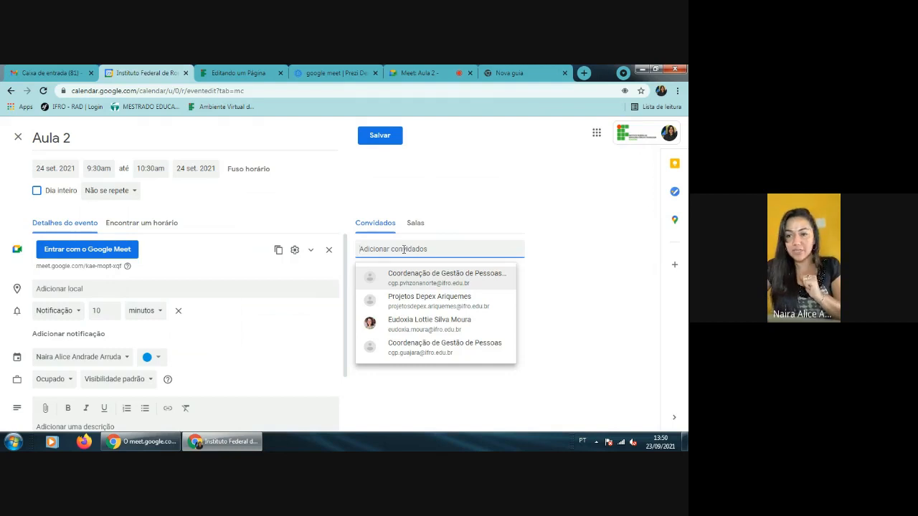
{"action": "type", "text": "cctc"}
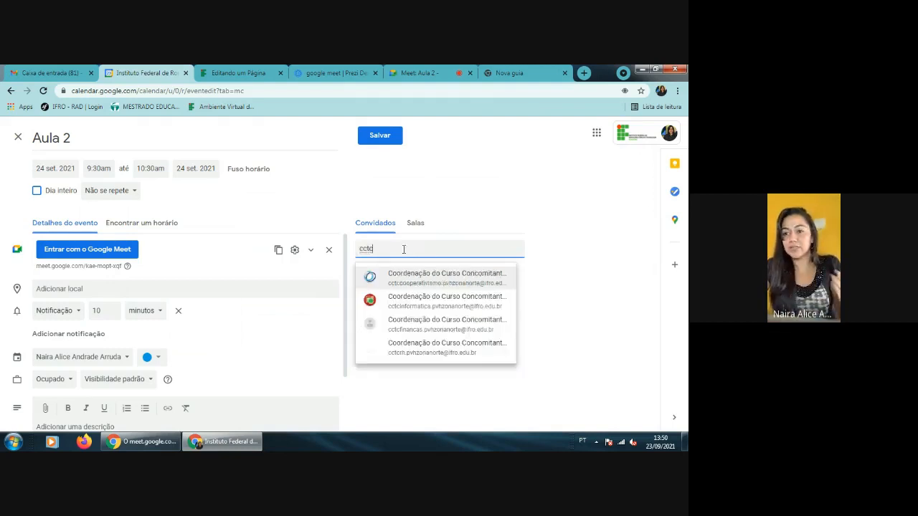
{"action": "left_click", "coordinate": [404, 301]}
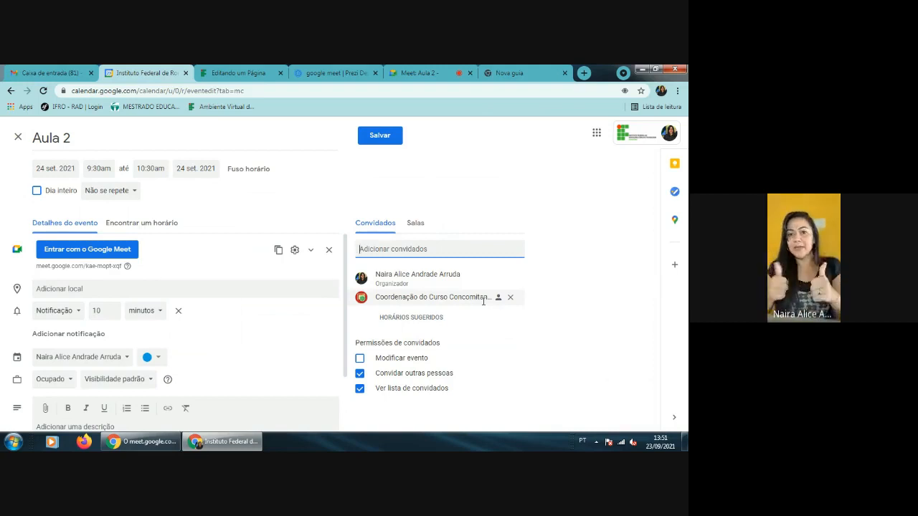
{"action": "left_click", "coordinate": [382, 140]}
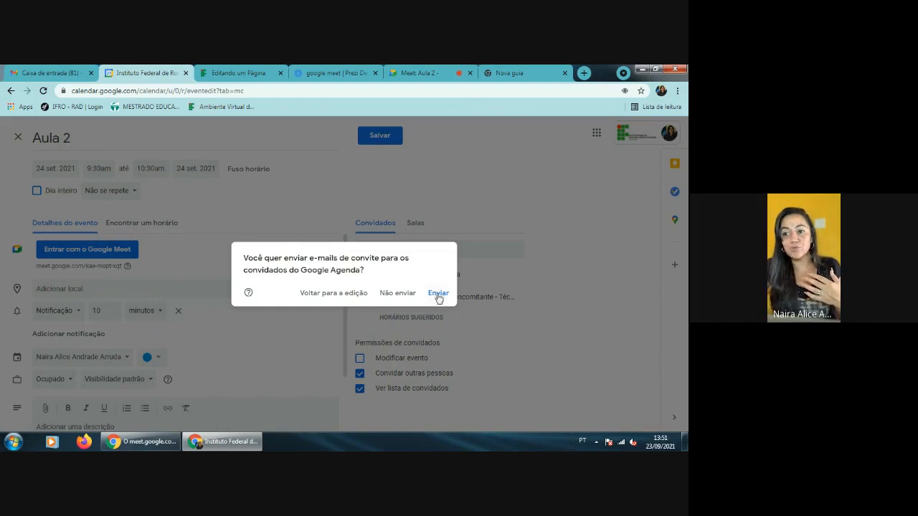
{"action": "left_click", "coordinate": [333, 292]}
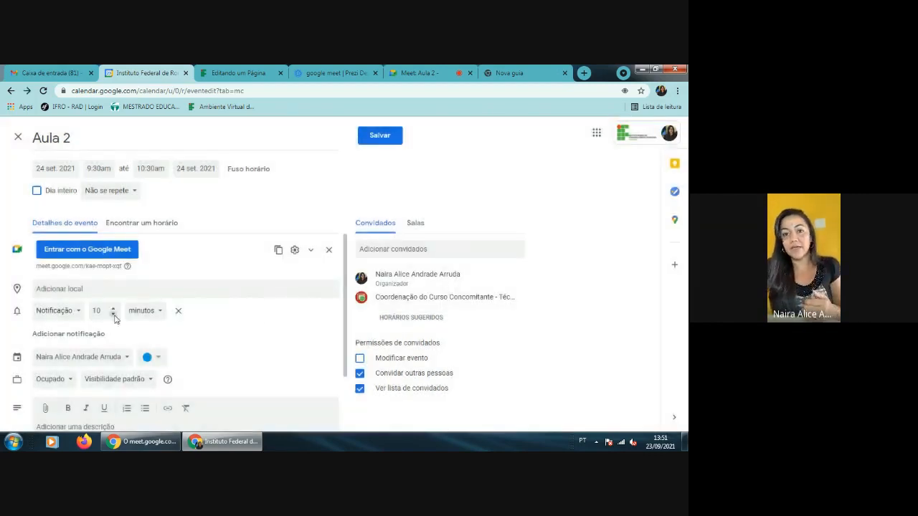
{"action": "double_click", "coordinate": [104, 310]}
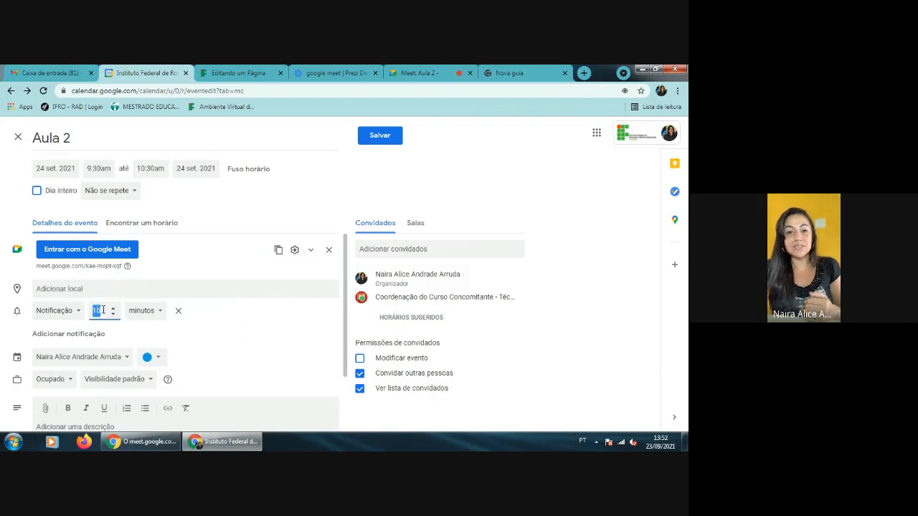
{"action": "left_click", "coordinate": [228, 327]}
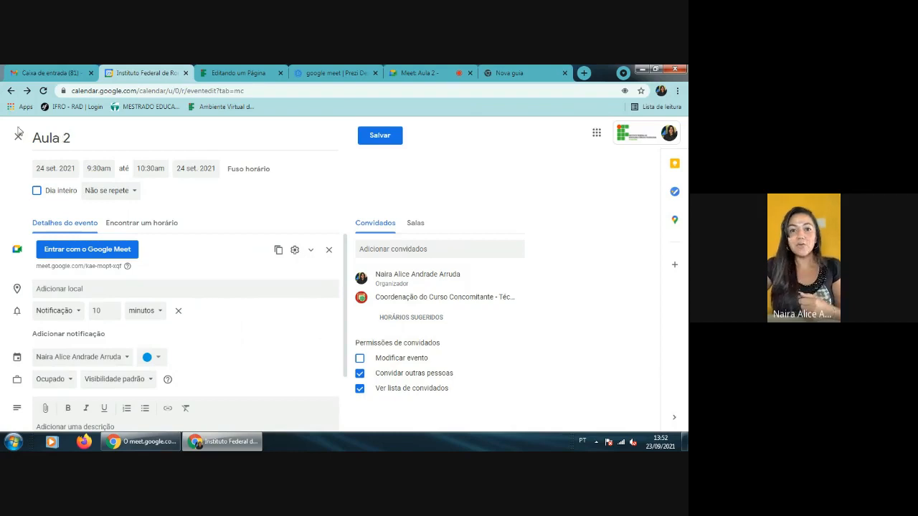
Open the event's Google Meet call and mute the microphone, trying the camera off and on again before joining
{"action": "left_click", "coordinate": [119, 249]}
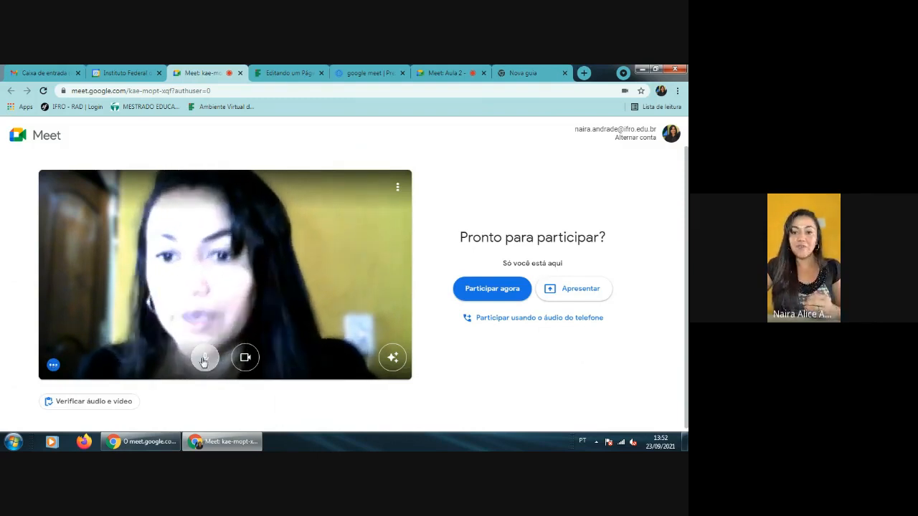
{"action": "left_click", "coordinate": [205, 362]}
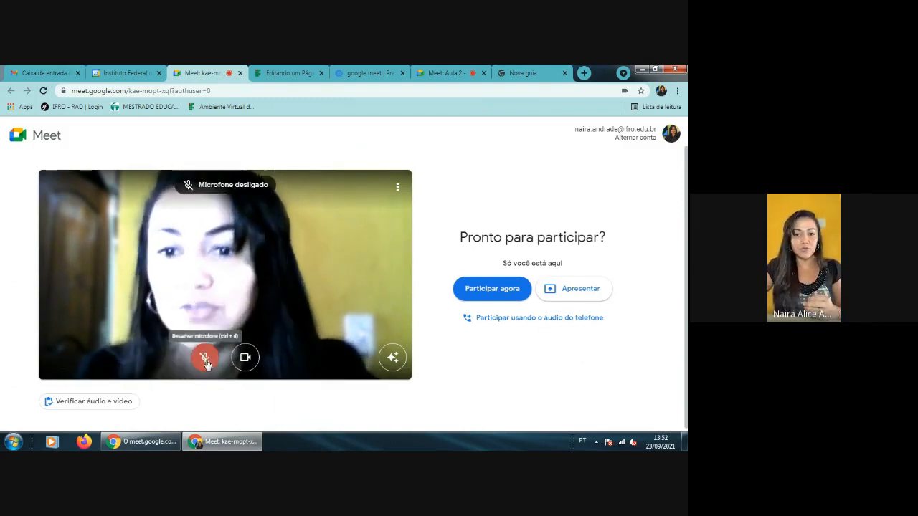
{"action": "left_click", "coordinate": [248, 366]}
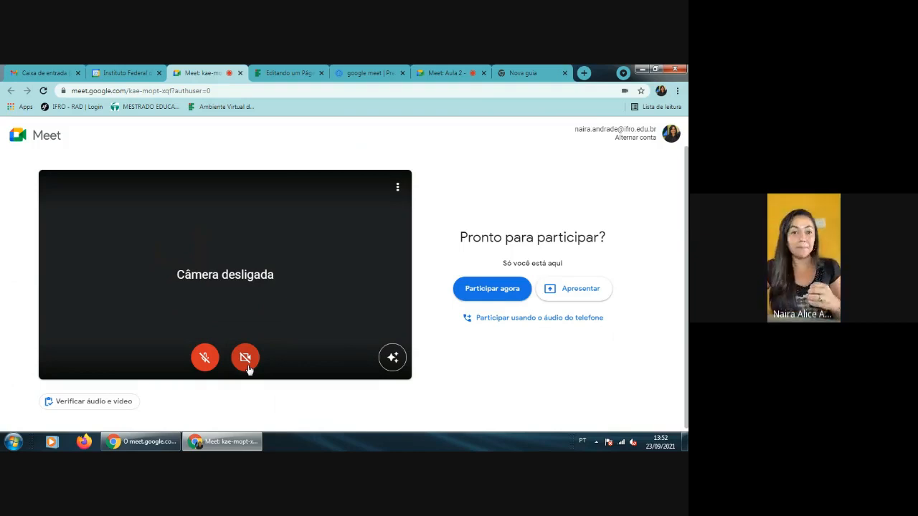
{"action": "left_click", "coordinate": [245, 358]}
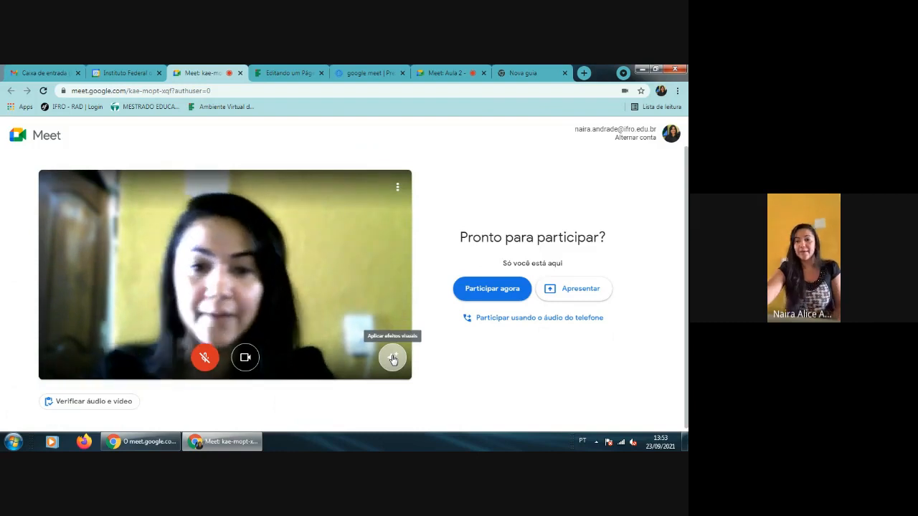
Try the black bookshelf, wooden shelf and tropical beach backgrounds in the visual effects for the camera
{"action": "left_click", "coordinate": [392, 358]}
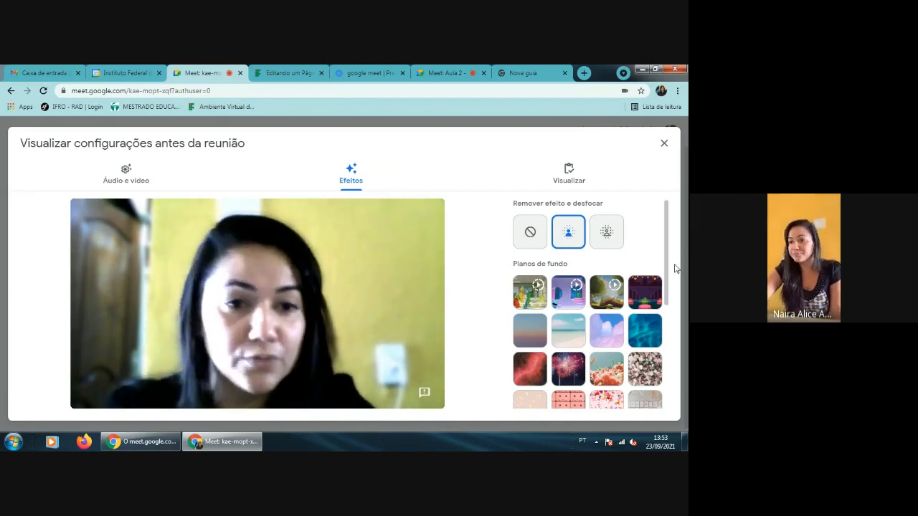
{"action": "scroll", "coordinate": [668, 260], "scroll_direction": "down", "scroll_amount": 2}
{"action": "left_click_drag", "start_coordinate": [668, 260], "coordinate": [667, 332]}
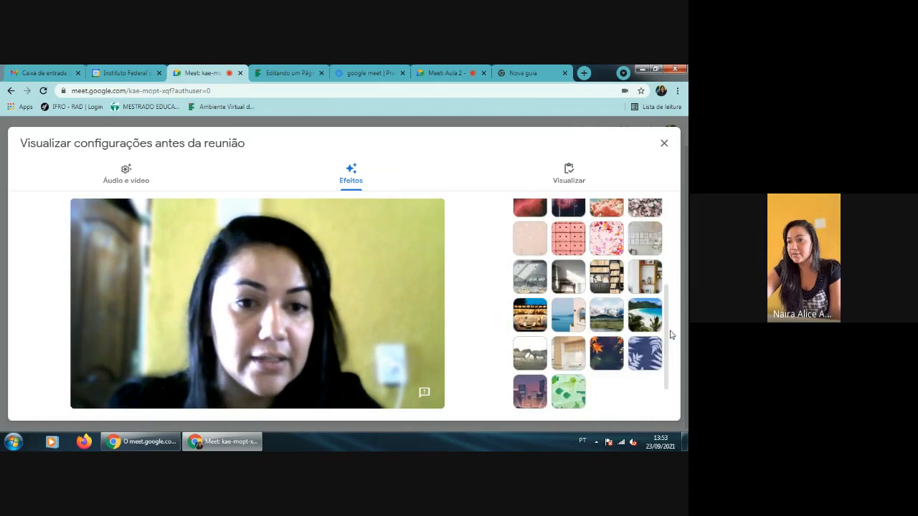
{"action": "left_click", "coordinate": [620, 278]}
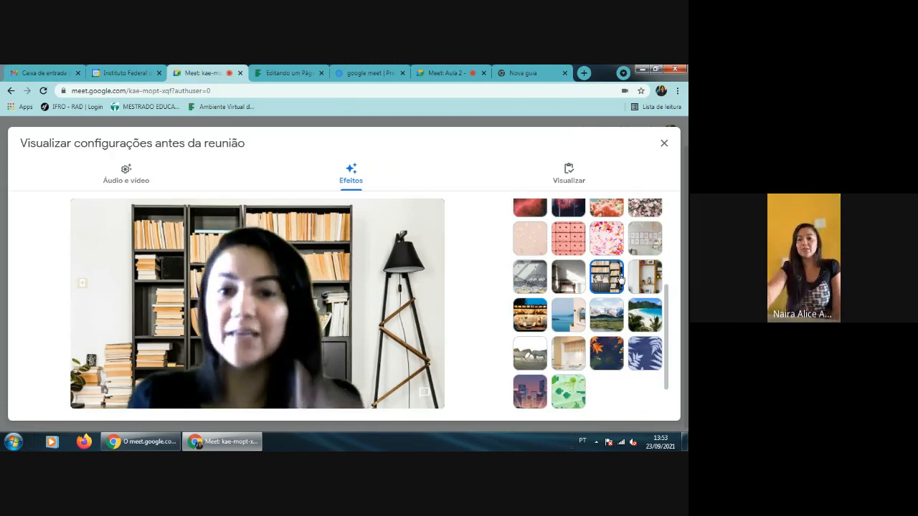
{"action": "left_click", "coordinate": [645, 265]}
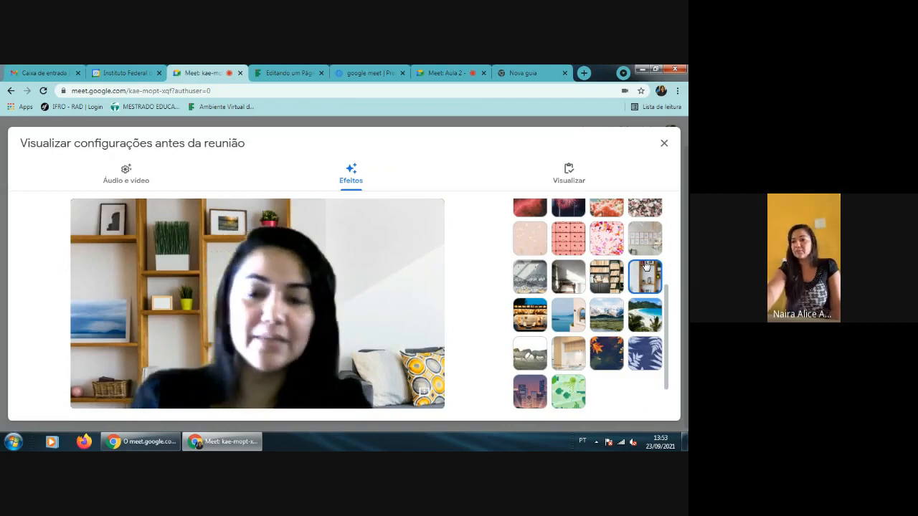
{"action": "left_click", "coordinate": [649, 312]}
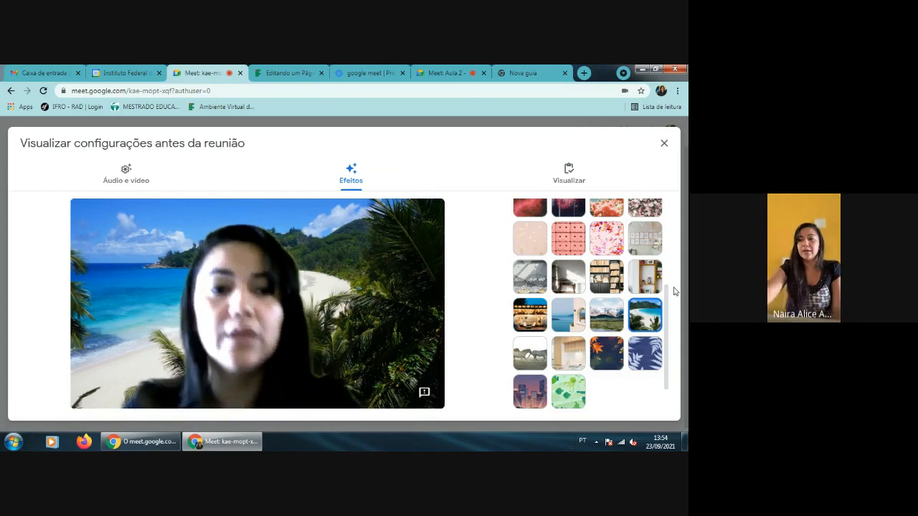
Replace the background image with the slight background blur and close the pre-meeting settings
{"action": "left_click_drag", "start_coordinate": [665, 331], "coordinate": [668, 206]}
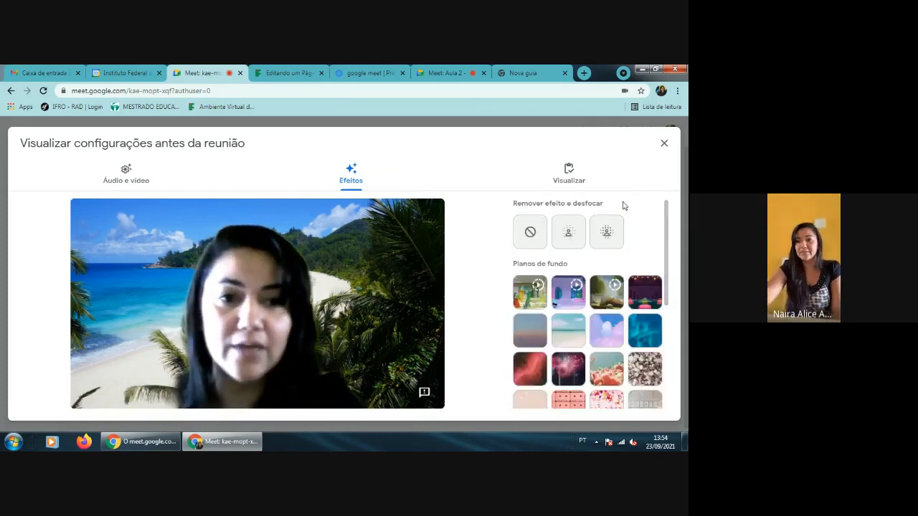
{"action": "left_click", "coordinate": [567, 239]}
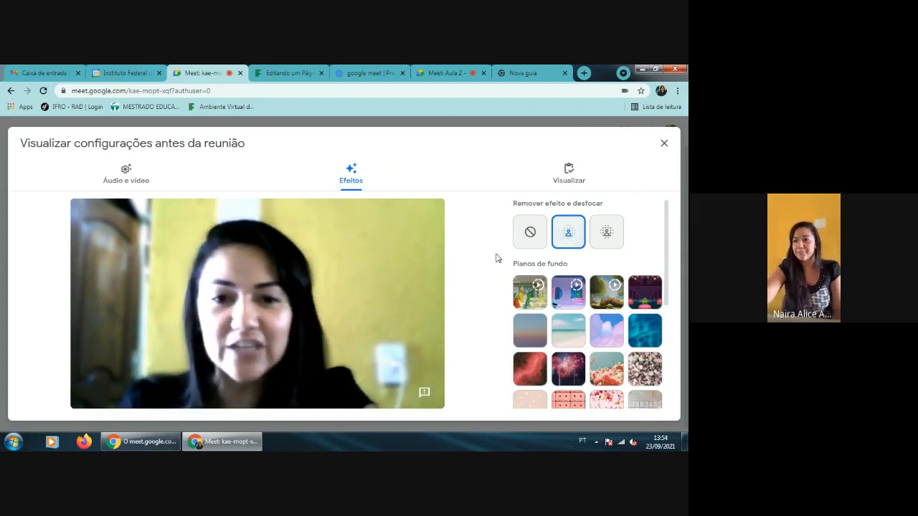
{"action": "left_click", "coordinate": [664, 143]}
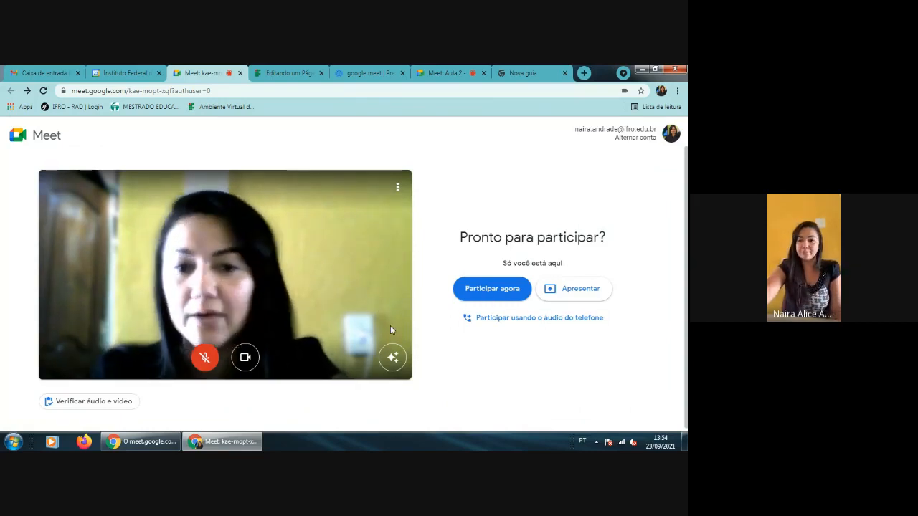
Join the meeting and turn off the camera
{"action": "left_click", "coordinate": [485, 296]}
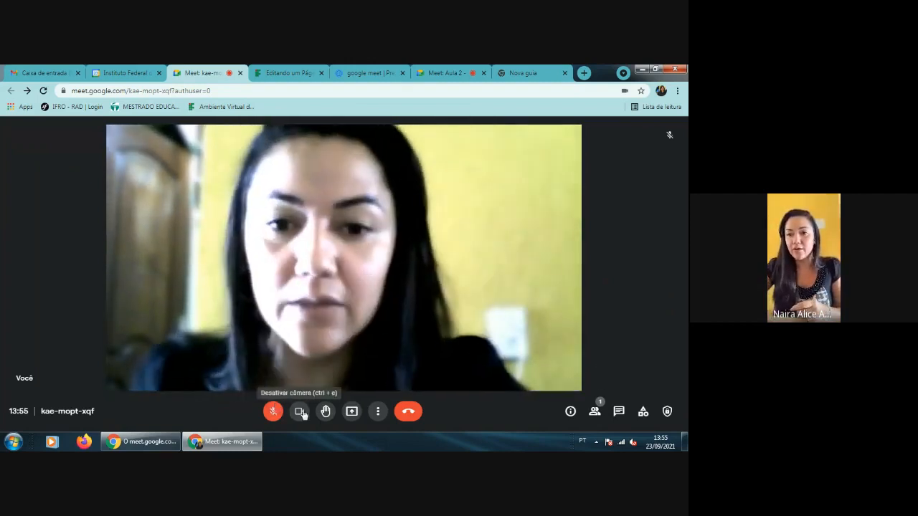
{"action": "left_click", "coordinate": [299, 411]}
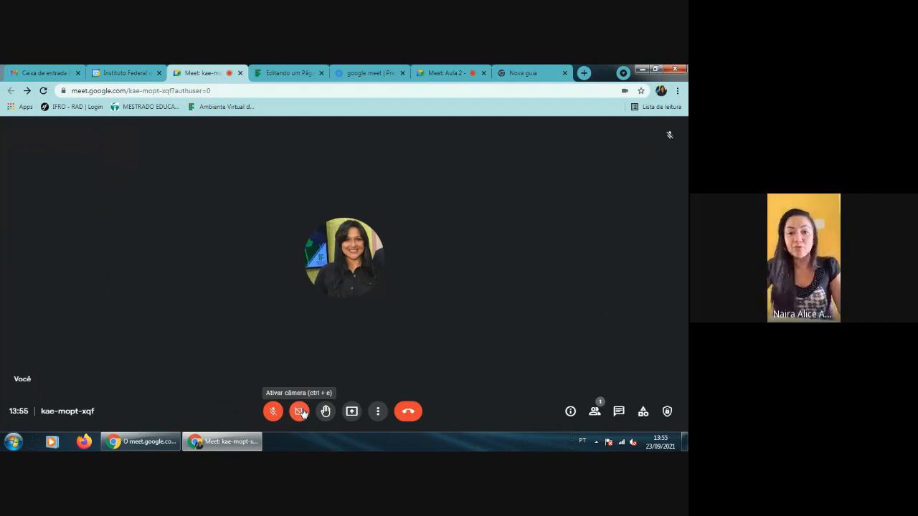
Open the participant list and disable screen sharing for all participants in the organizer controls, closing the list when done
{"action": "left_click", "coordinate": [595, 413]}
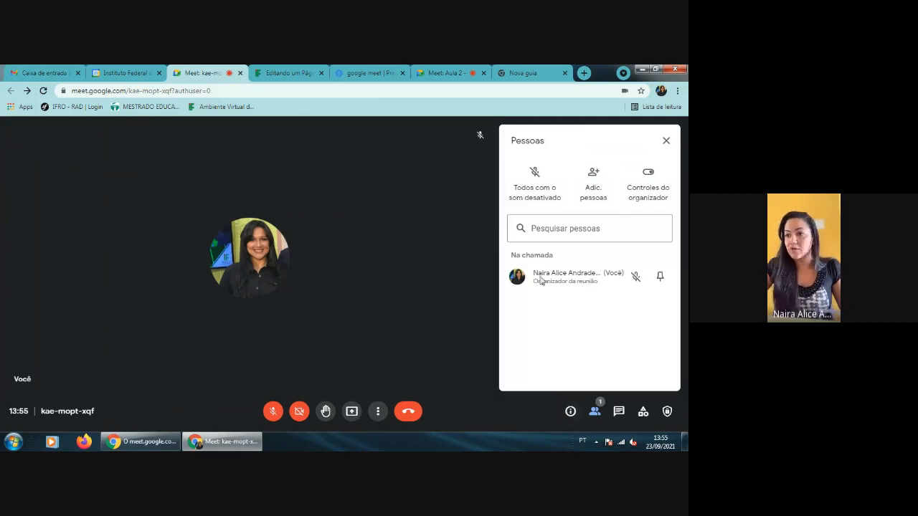
{"action": "left_click", "coordinate": [560, 227]}
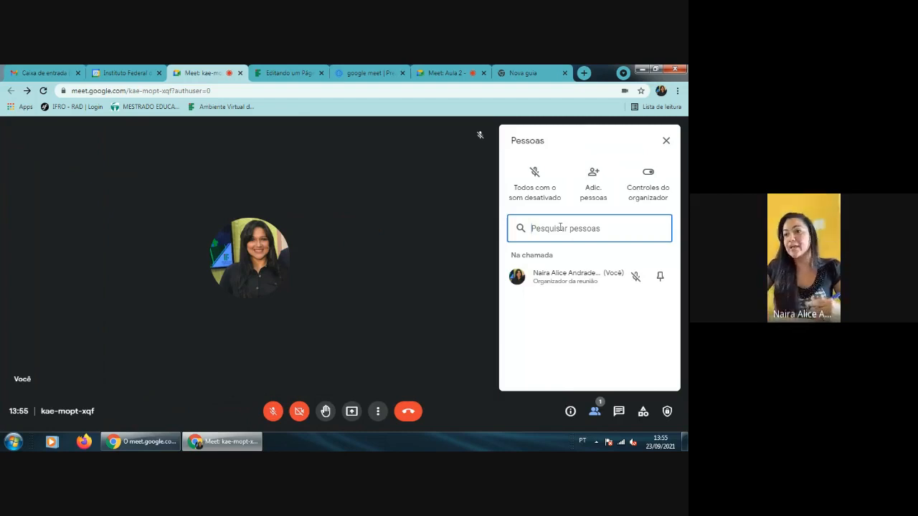
{"action": "left_click", "coordinate": [645, 201]}
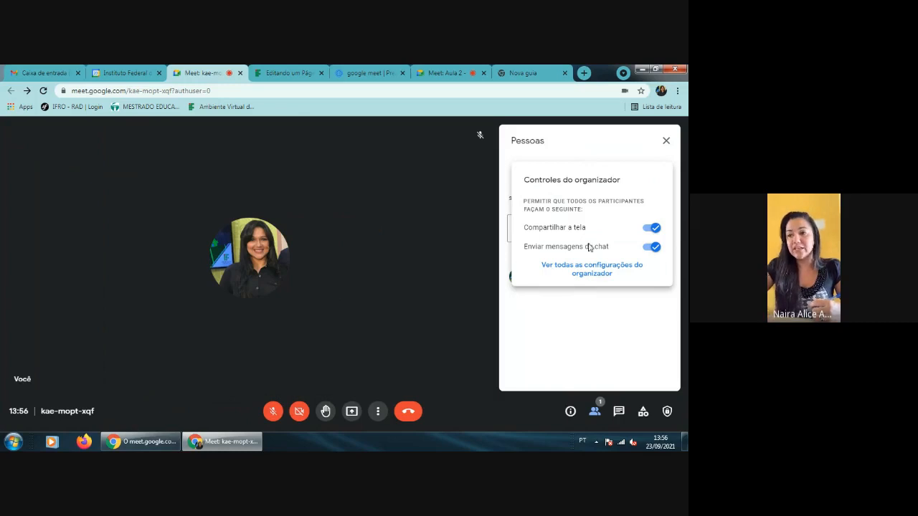
{"action": "left_click", "coordinate": [652, 228]}
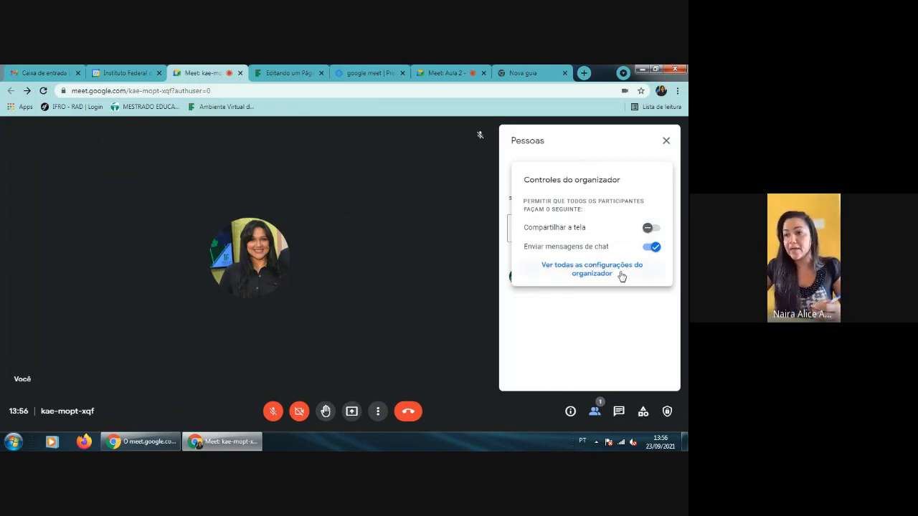
{"action": "left_click", "coordinate": [645, 143]}
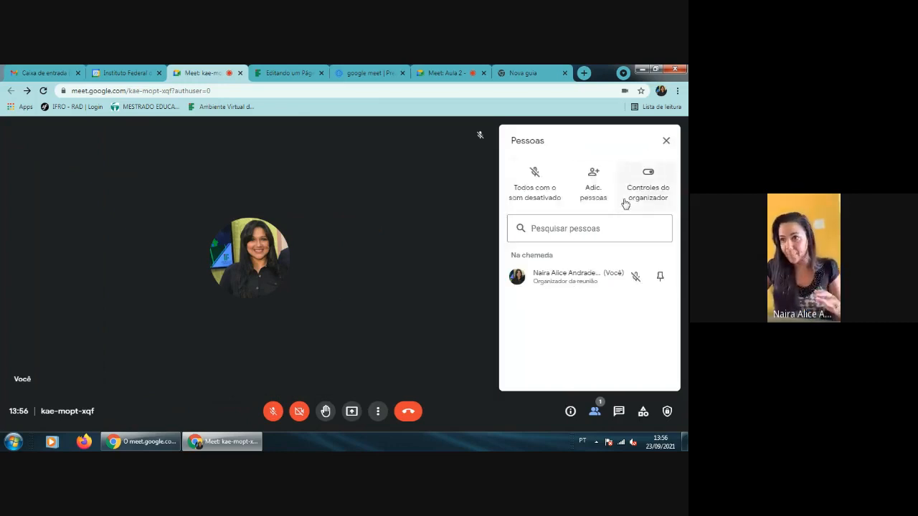
{"action": "left_click", "coordinate": [667, 142]}
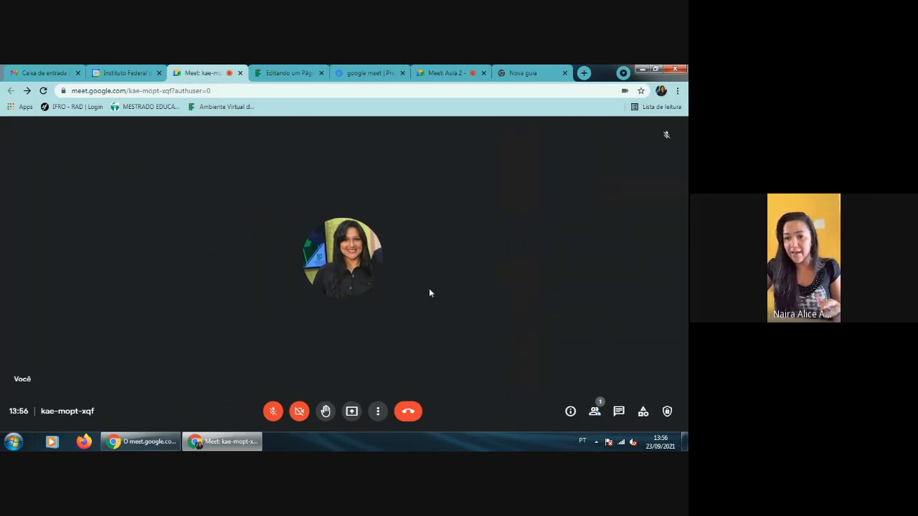
Change the meeting layout to Mosaico with a maximum of 49 tiles
{"action": "left_click", "coordinate": [378, 412]}
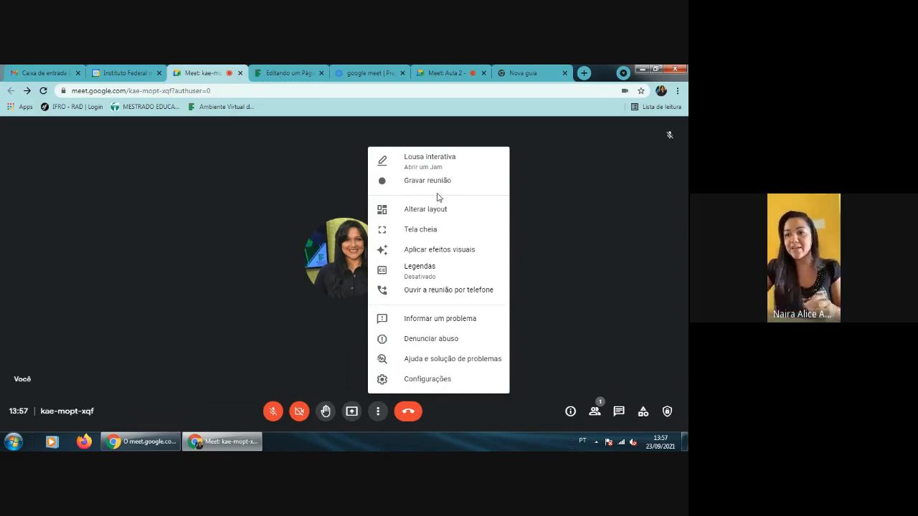
{"action": "left_click", "coordinate": [421, 213]}
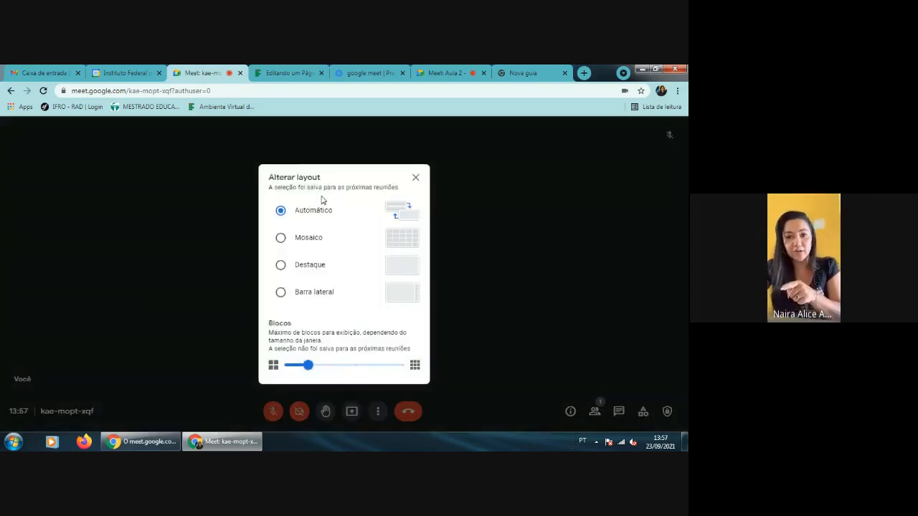
{"action": "left_click", "coordinate": [296, 245]}
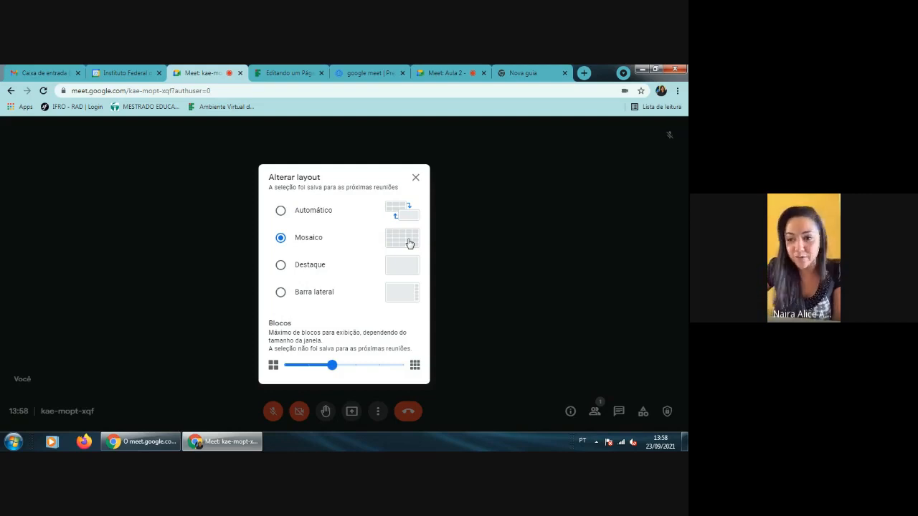
{"action": "left_click_drag", "start_coordinate": [331, 365], "coordinate": [429, 368]}
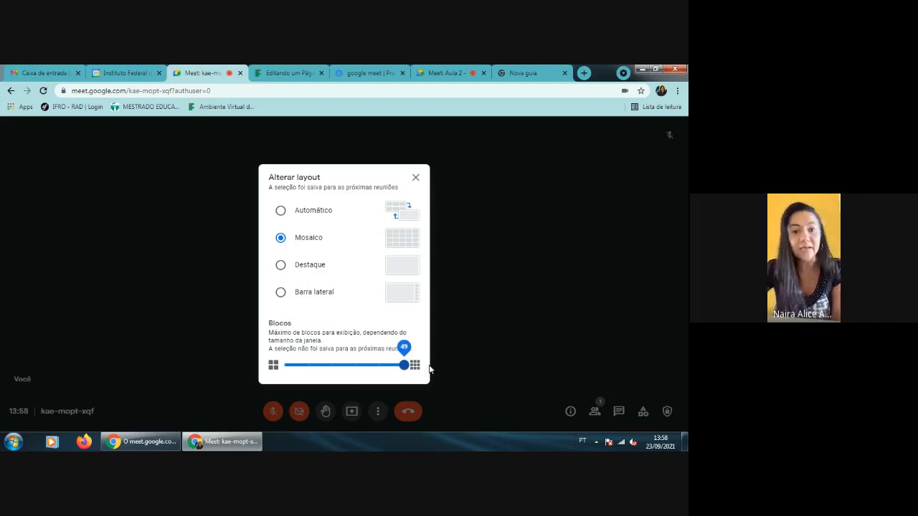
Try the Destaque and Barra lateral layouts, set the layout back to Automático and close the layout settings
{"action": "left_click", "coordinate": [309, 268]}
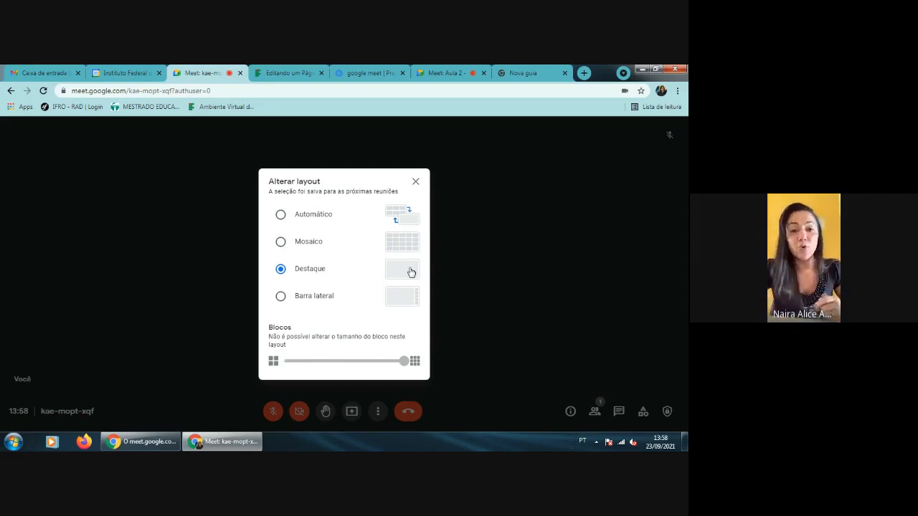
{"action": "left_click", "coordinate": [324, 303]}
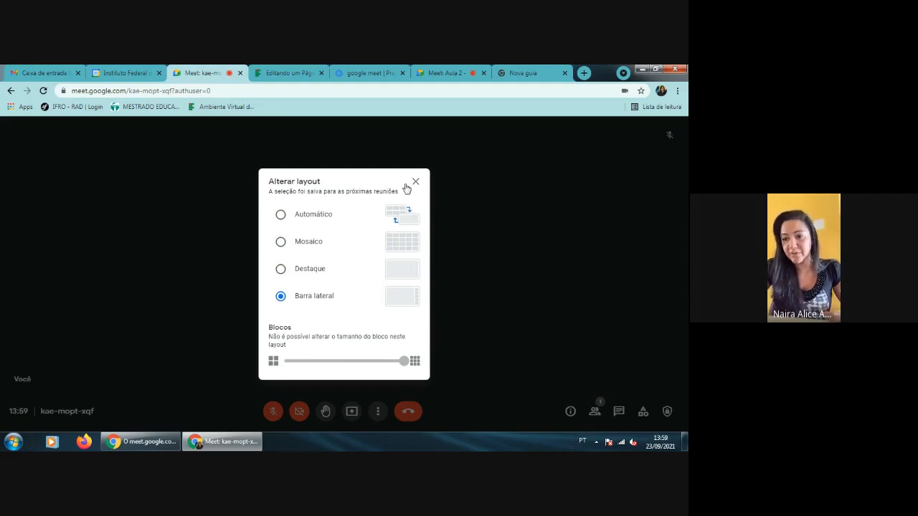
{"action": "left_click", "coordinate": [314, 222]}
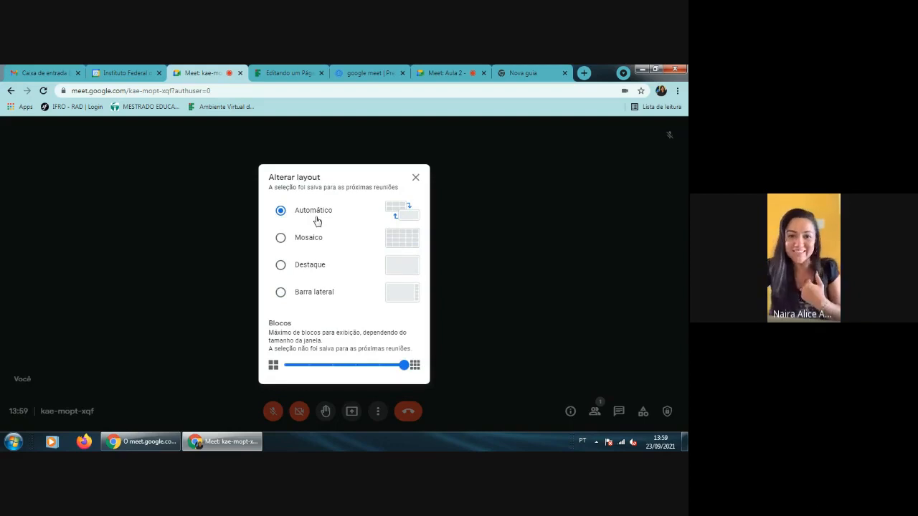
{"action": "left_click", "coordinate": [416, 178]}
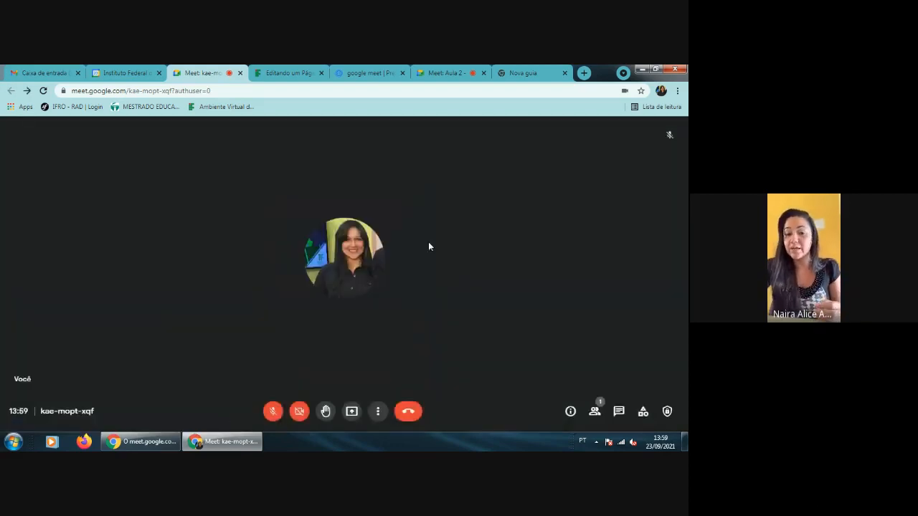
{"action": "left_click", "coordinate": [379, 411]}
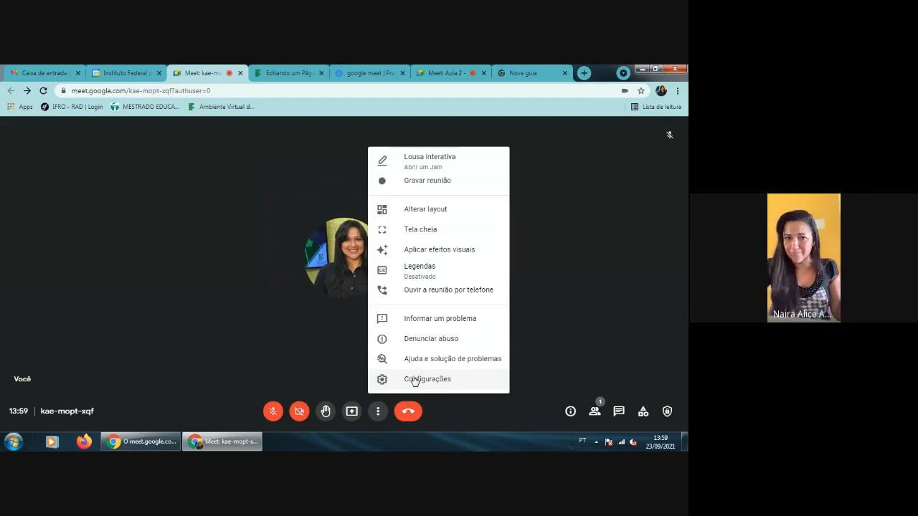
{"action": "left_click", "coordinate": [333, 344]}
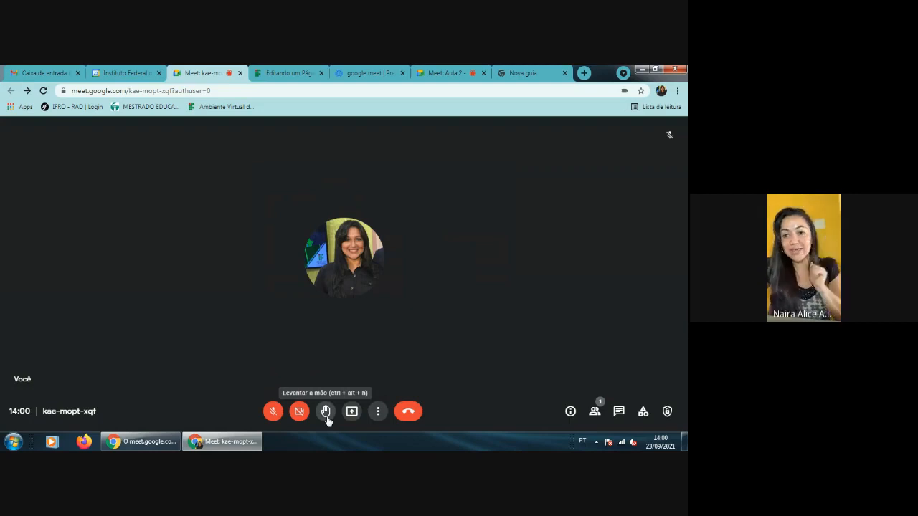
Raise your hand in the meeting and lower it from the participant list, closing the list when done
{"action": "left_click", "coordinate": [327, 418]}
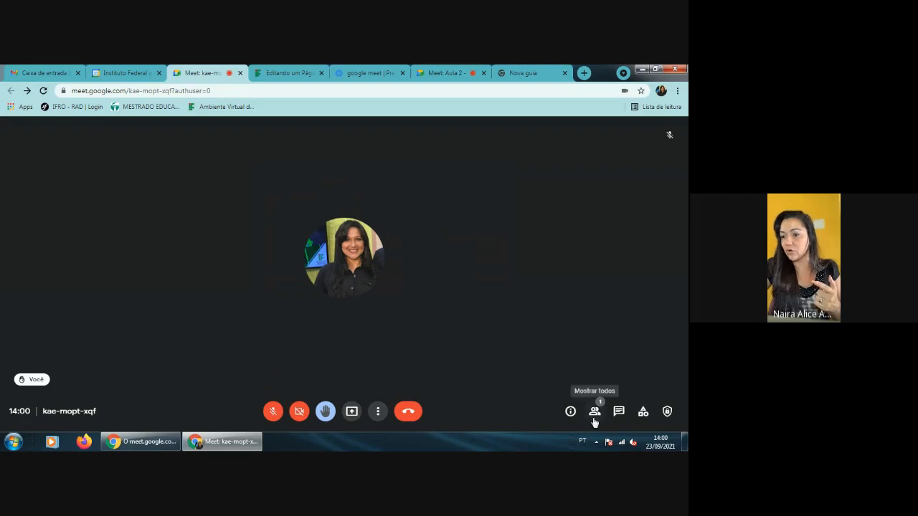
{"action": "left_click", "coordinate": [594, 416]}
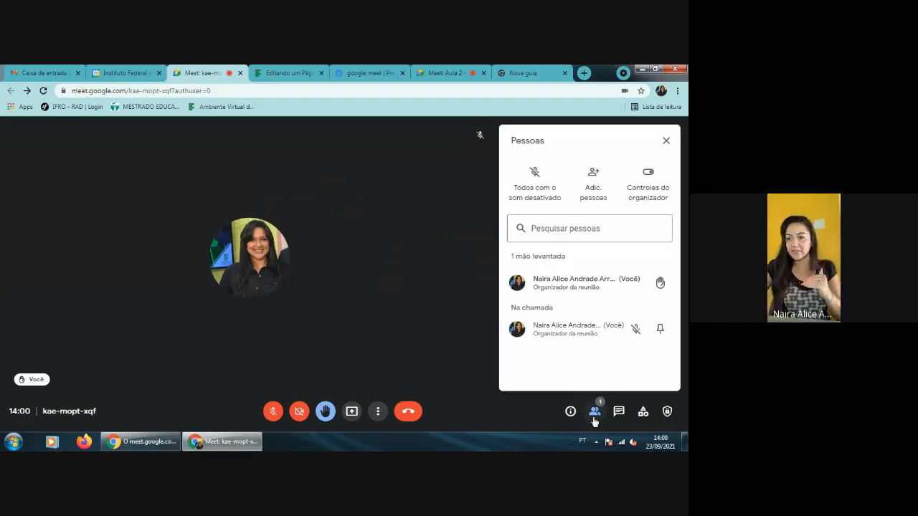
{"action": "mouse_move", "coordinate": [540, 266]}
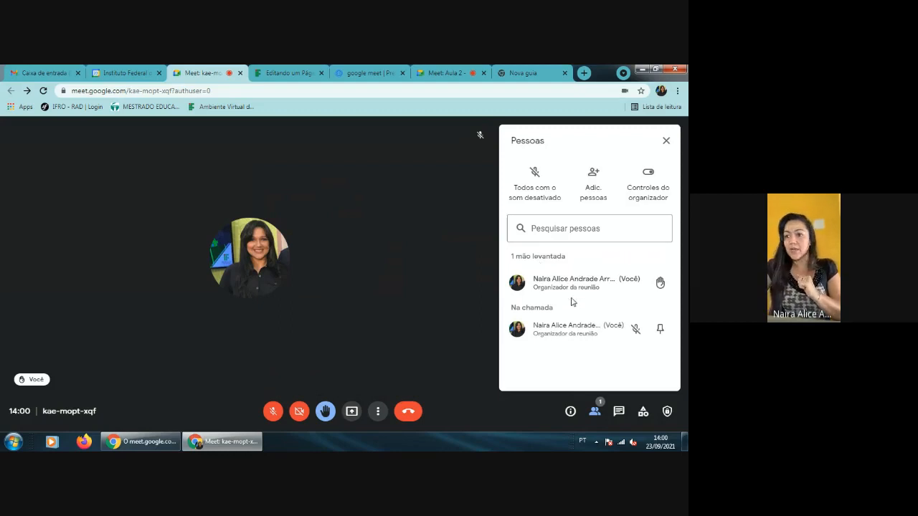
{"action": "mouse_move", "coordinate": [537, 287]}
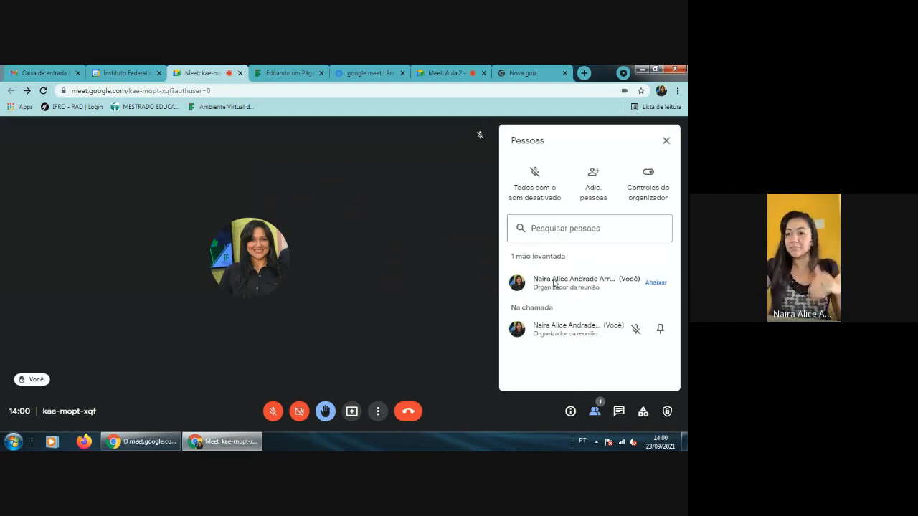
{"action": "left_click", "coordinate": [655, 283]}
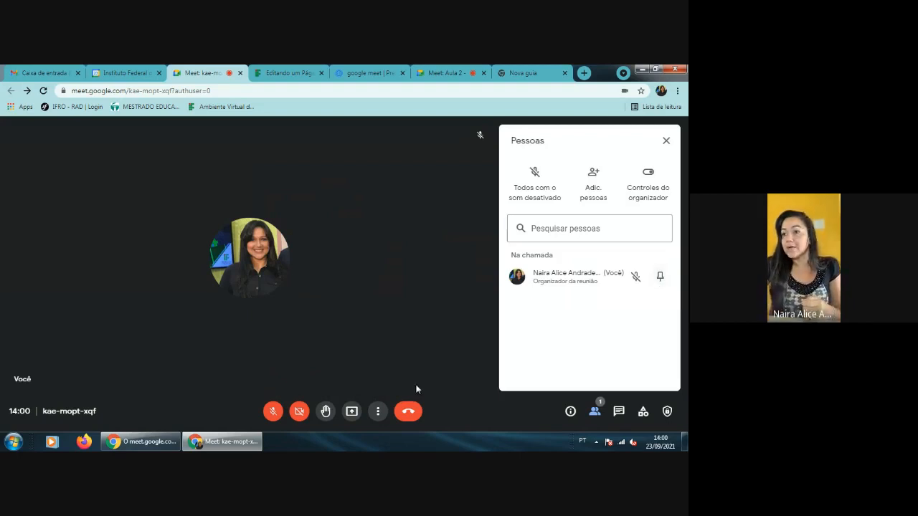
{"action": "left_click", "coordinate": [666, 141]}
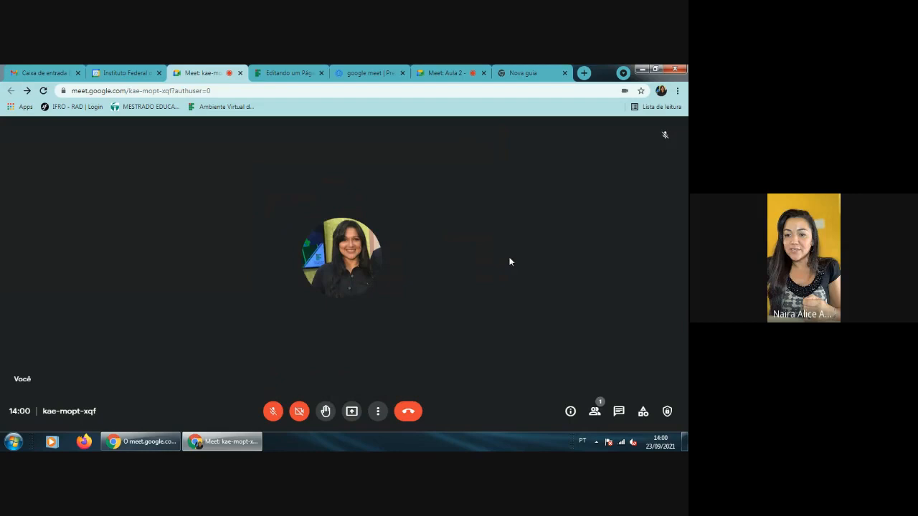
Present the entire screen to the meeting, dismissing the presenting notification and hiding the sharing bar
{"action": "left_click", "coordinate": [351, 412]}
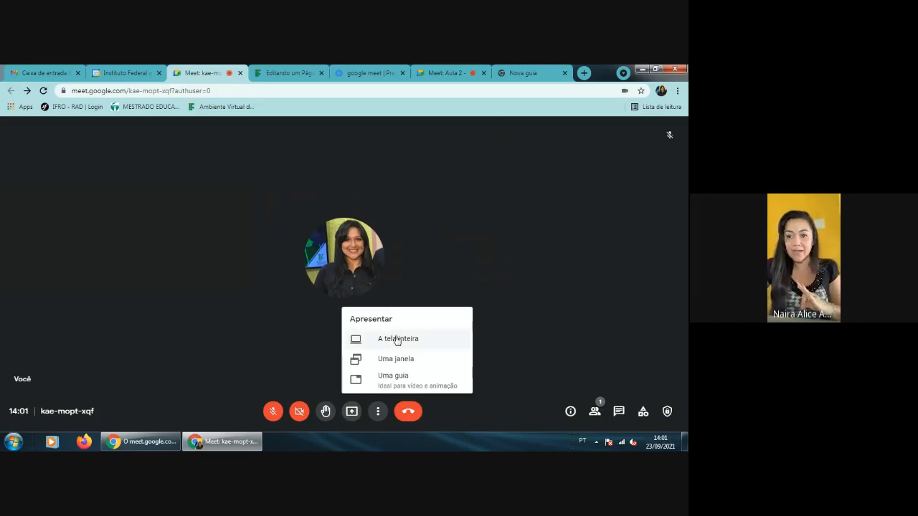
{"action": "left_click", "coordinate": [396, 339]}
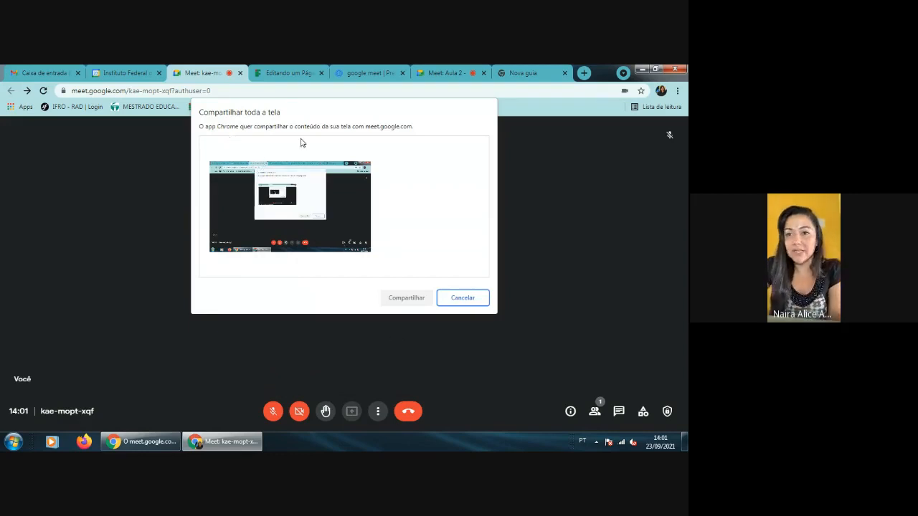
{"action": "left_click", "coordinate": [266, 205]}
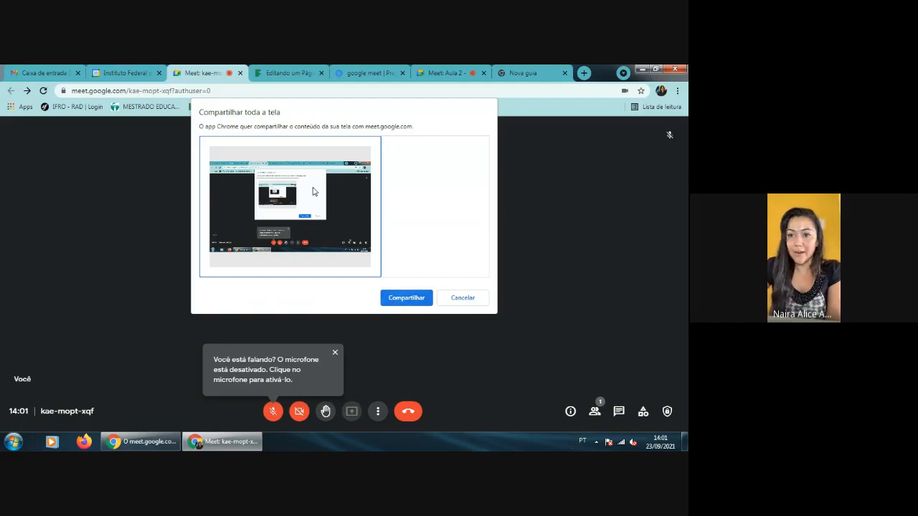
{"action": "left_click", "coordinate": [393, 296]}
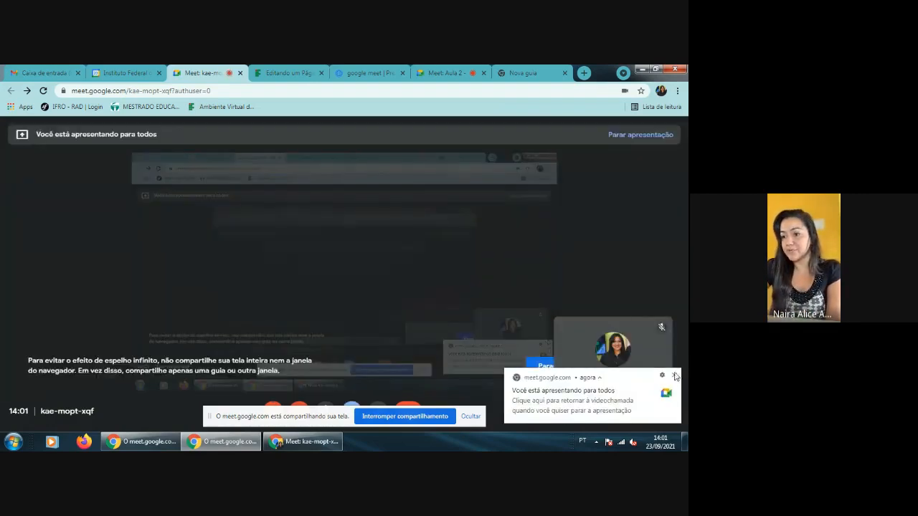
{"action": "left_click", "coordinate": [675, 376]}
{"action": "left_click", "coordinate": [470, 415]}
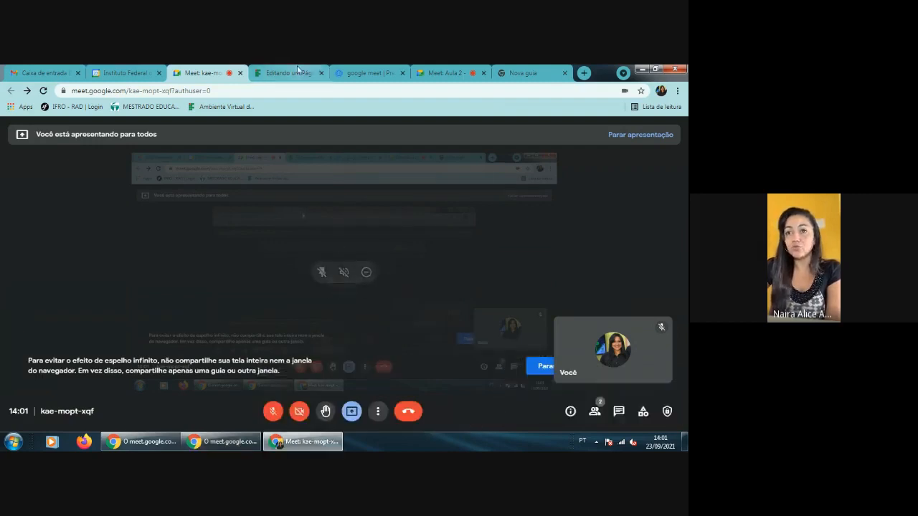
Switch to the Prezi presentation "google meet" and show its pages through to page 4 while presenting
{"action": "left_click", "coordinate": [351, 69]}
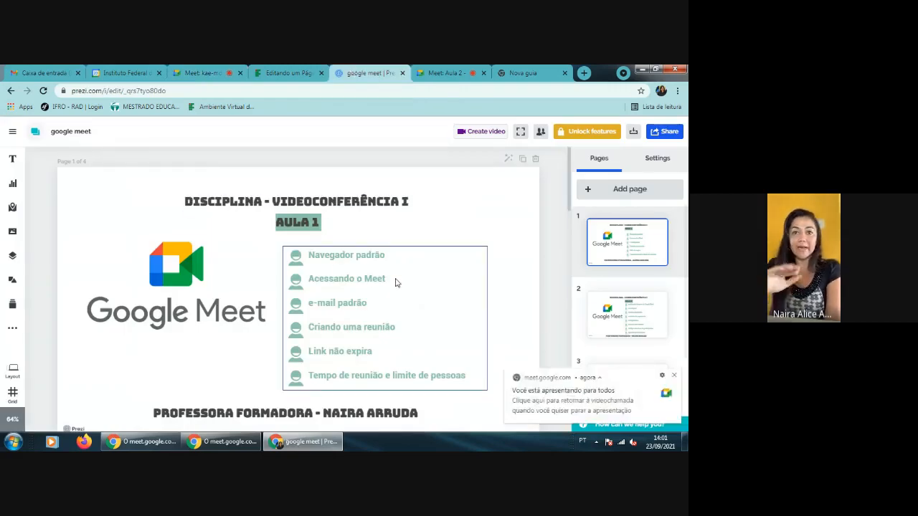
{"action": "left_click", "coordinate": [675, 377]}
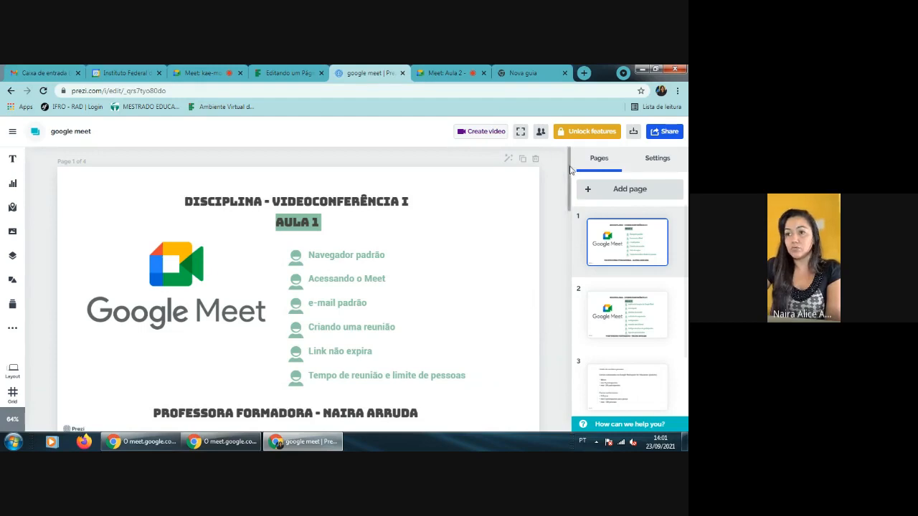
{"action": "left_click_drag", "start_coordinate": [570, 170], "coordinate": [567, 380]}
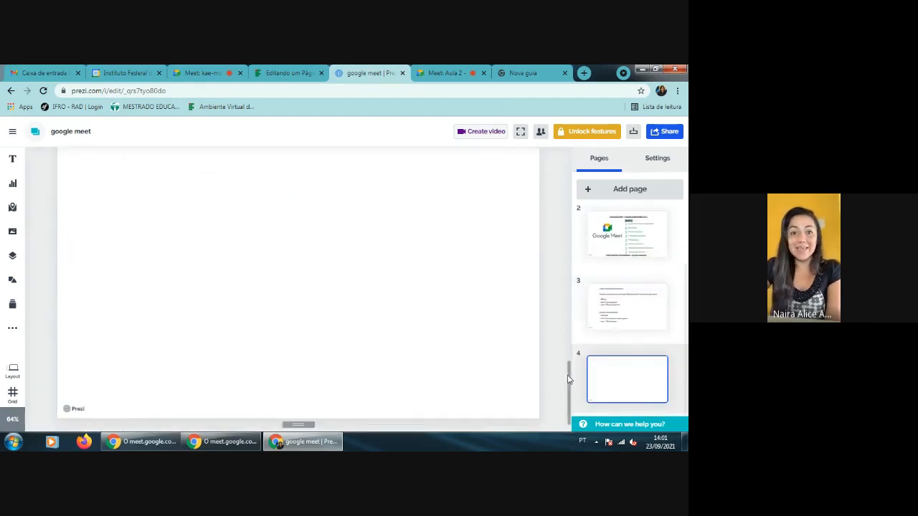
{"action": "left_click", "coordinate": [471, 329]}
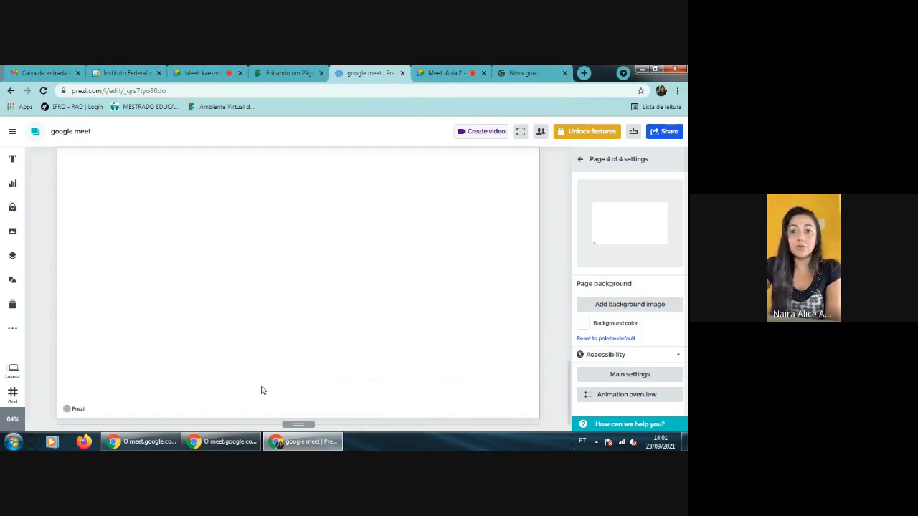
Return to the Google Meet call and stop presenting the screen
{"action": "left_click", "coordinate": [199, 72]}
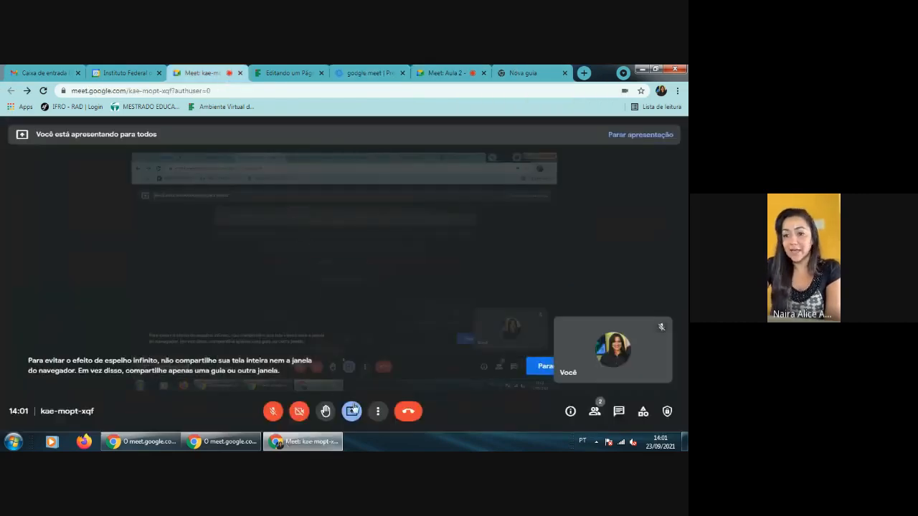
{"action": "left_click", "coordinate": [353, 408]}
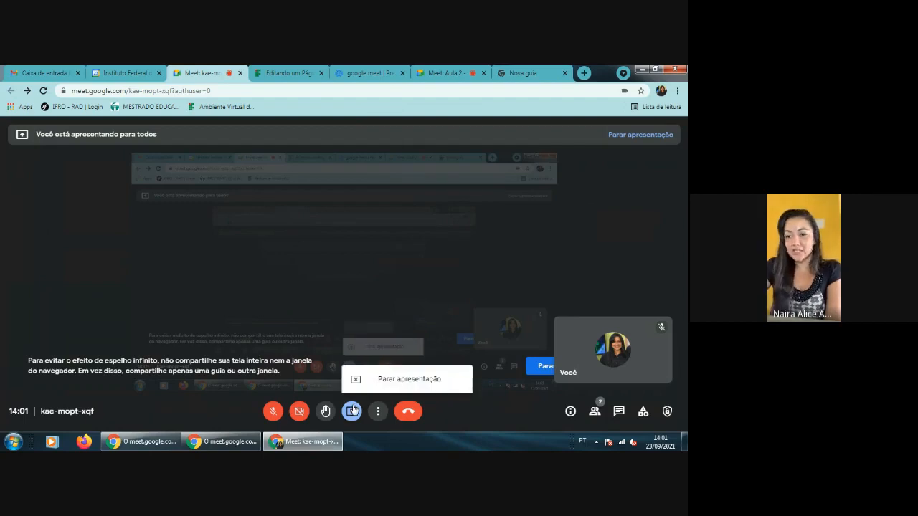
{"action": "left_click", "coordinate": [401, 380]}
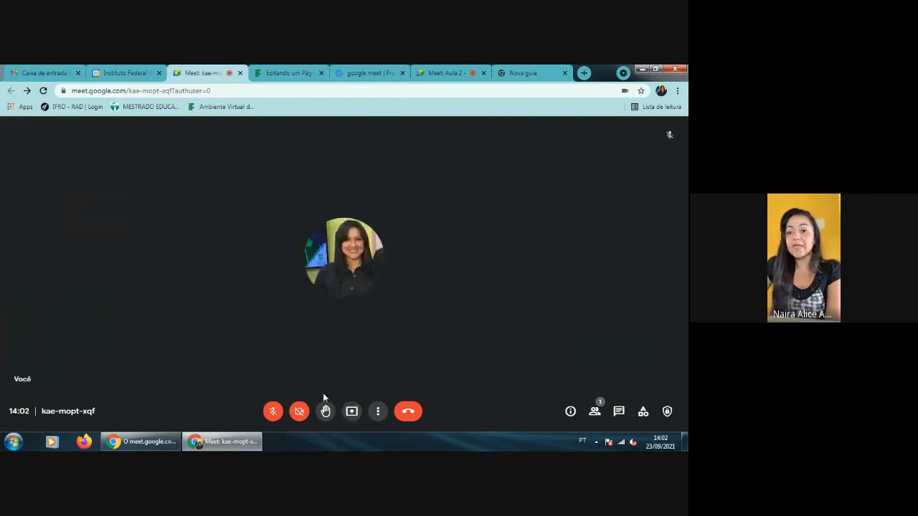
Present a window to the meeting, sharing the Chrome window that contains the Meet call
{"action": "left_click", "coordinate": [352, 413]}
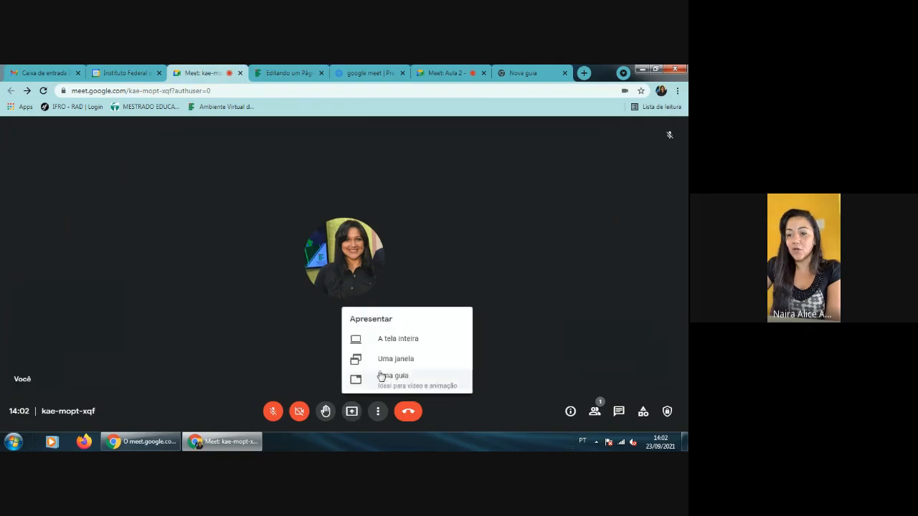
{"action": "left_click", "coordinate": [392, 359]}
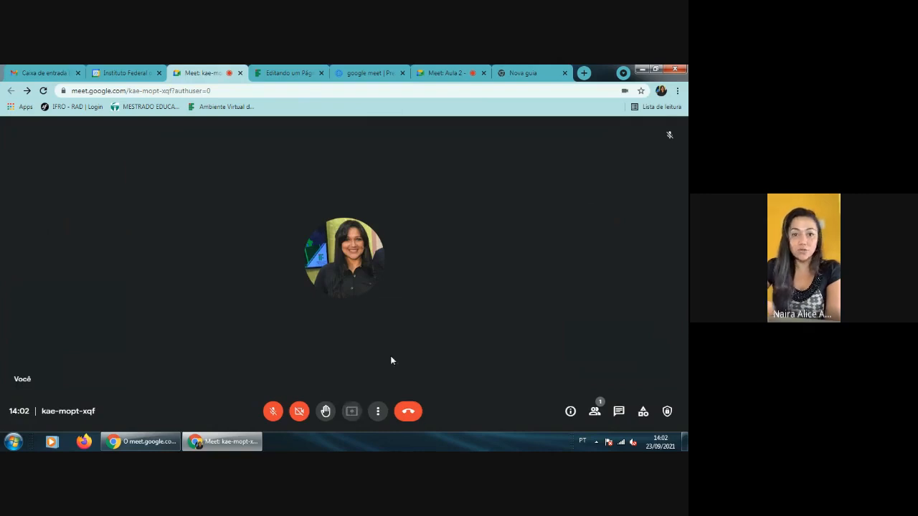
{"action": "left_click", "coordinate": [260, 169]}
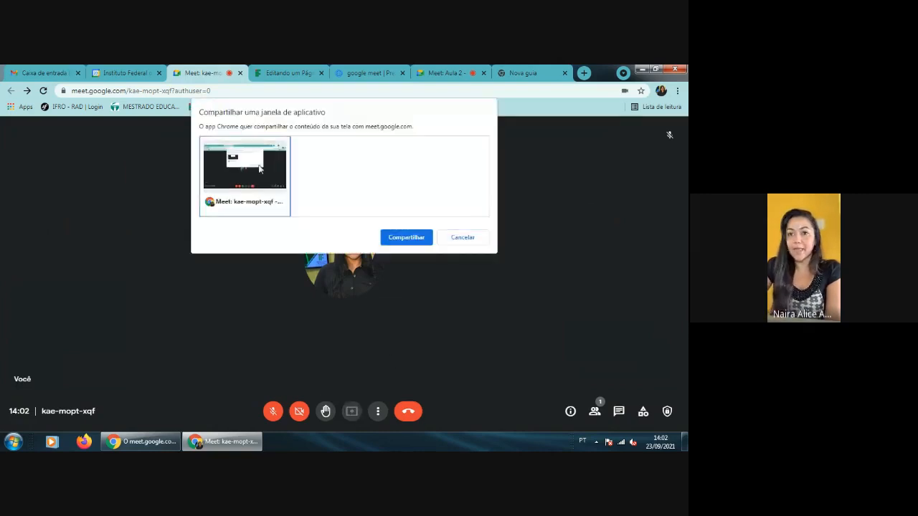
{"action": "left_click", "coordinate": [399, 236]}
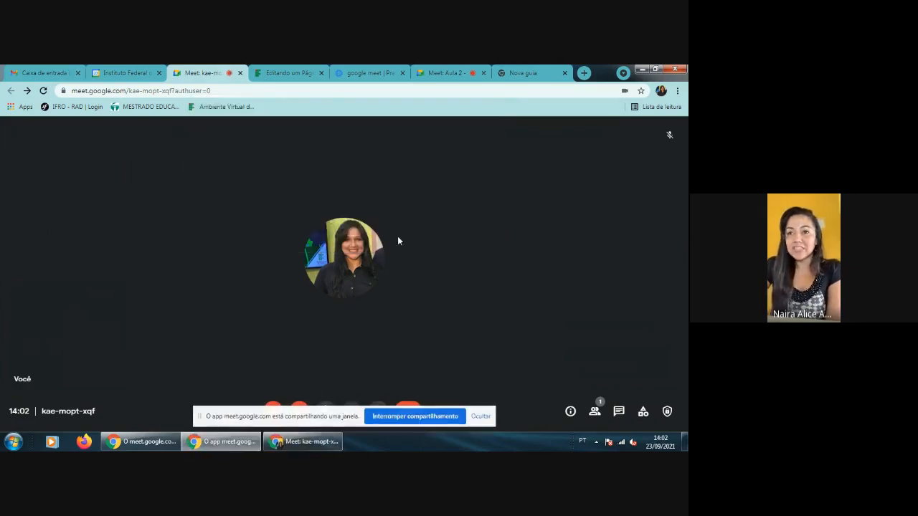
Switch to the Prezi presentation "google meet", hide the sharing bar and show the pages back up to page 2 while presenting
{"action": "left_click", "coordinate": [369, 66]}
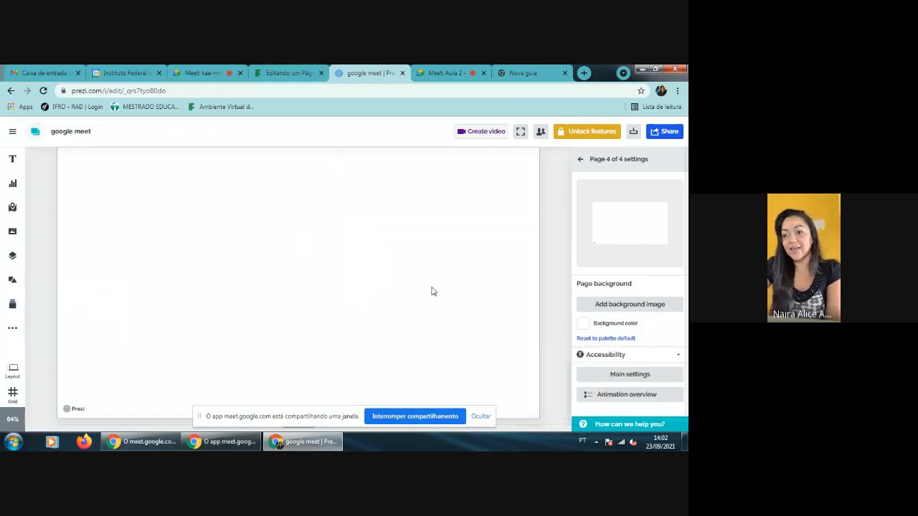
{"action": "left_click_drag", "start_coordinate": [572, 372], "coordinate": [572, 267]}
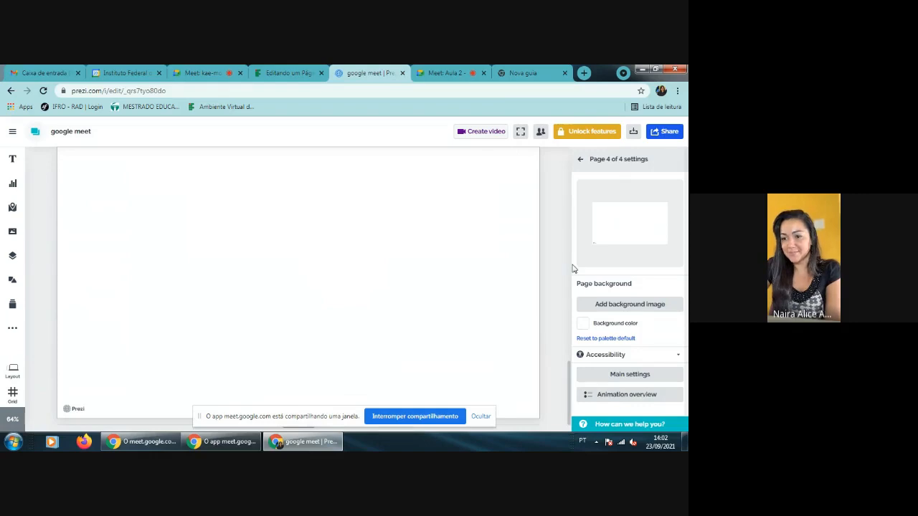
{"action": "left_click", "coordinate": [481, 417]}
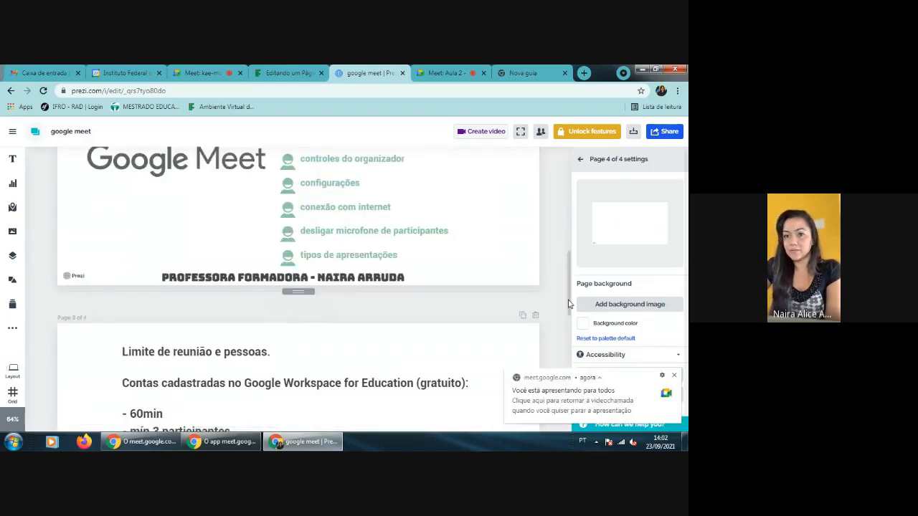
{"action": "left_click_drag", "start_coordinate": [569, 304], "coordinate": [569, 257]}
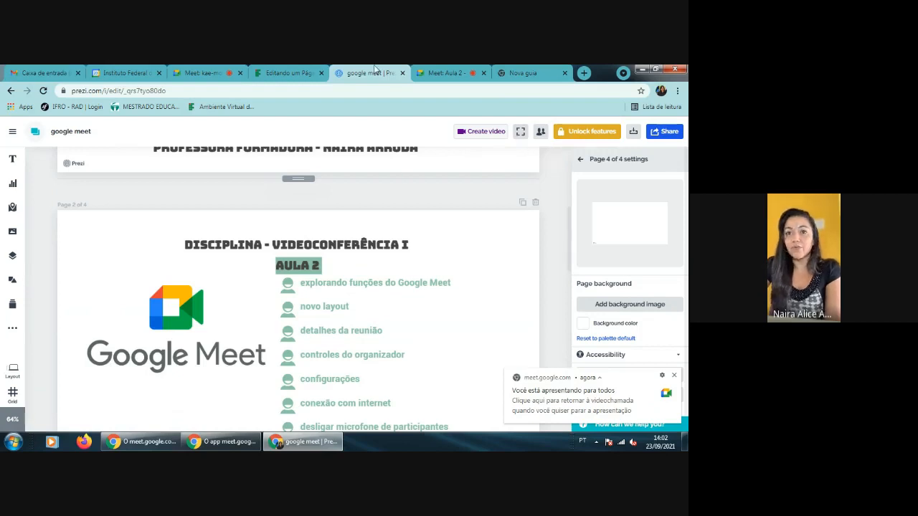
Return to the Google Meet call and stop presenting the window
{"action": "left_click", "coordinate": [219, 76]}
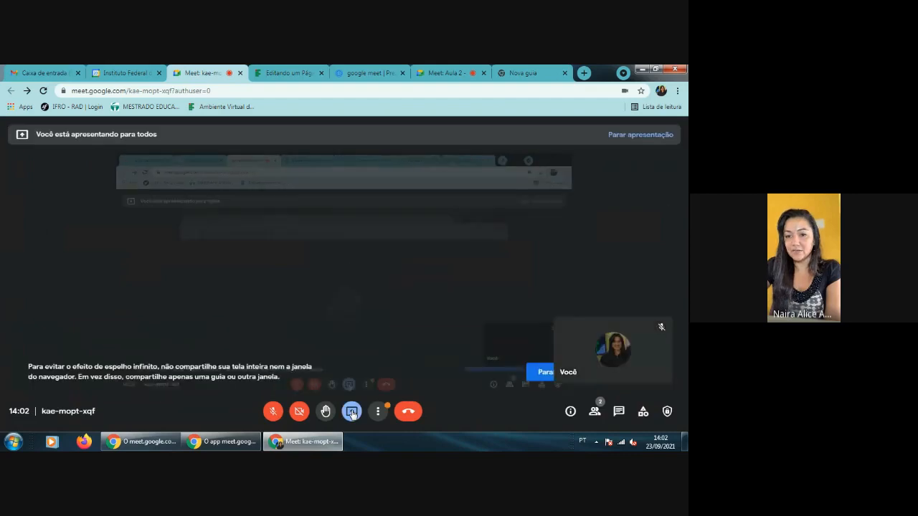
{"action": "left_click", "coordinate": [352, 414]}
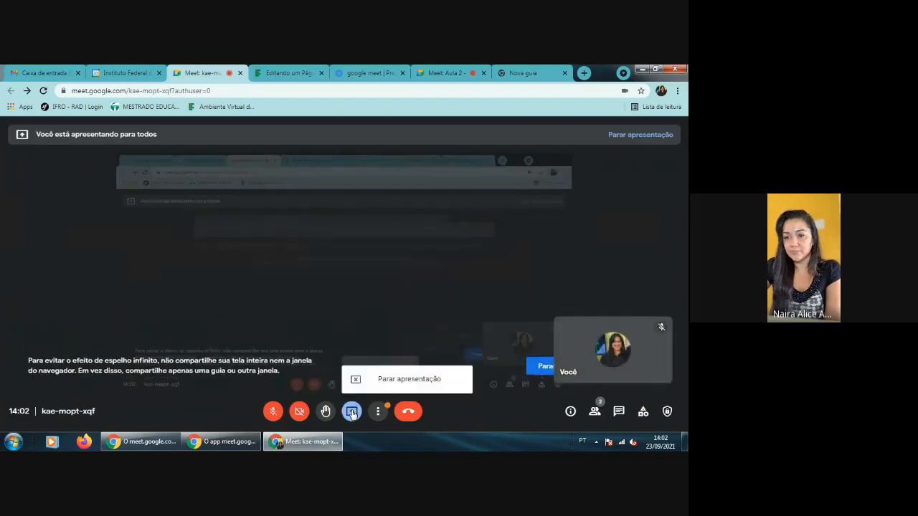
{"action": "left_click", "coordinate": [387, 380]}
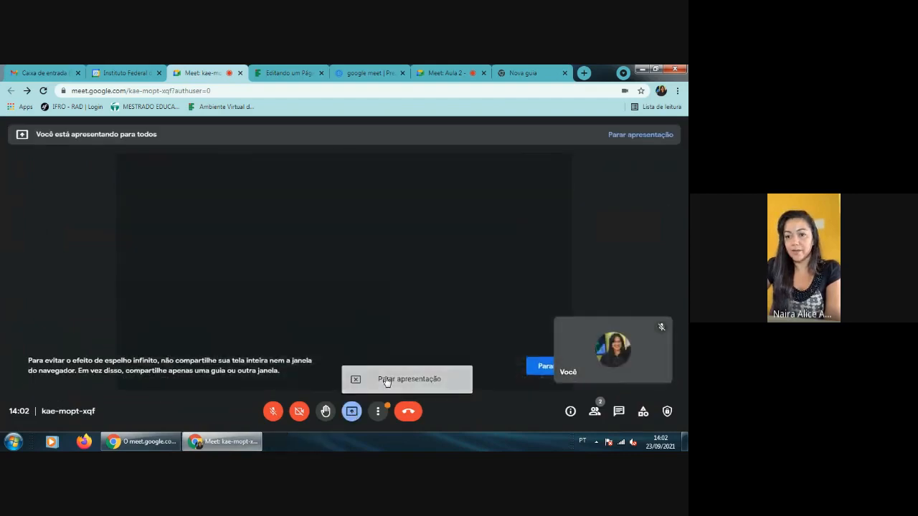
Present the "google meet | Prezi Design" browser tab with tab audio shared, and display the presentation in full-screen view
{"action": "left_click", "coordinate": [352, 414]}
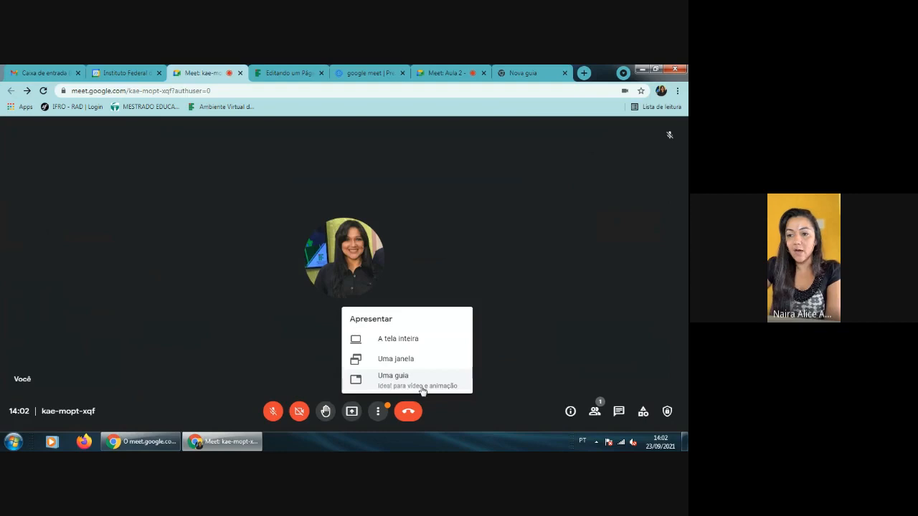
{"action": "left_click", "coordinate": [395, 383]}
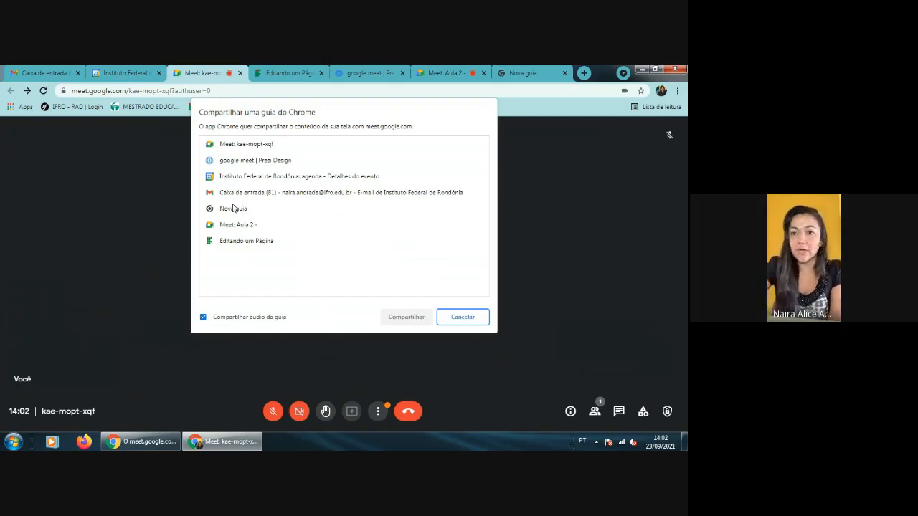
{"action": "left_click", "coordinate": [241, 163]}
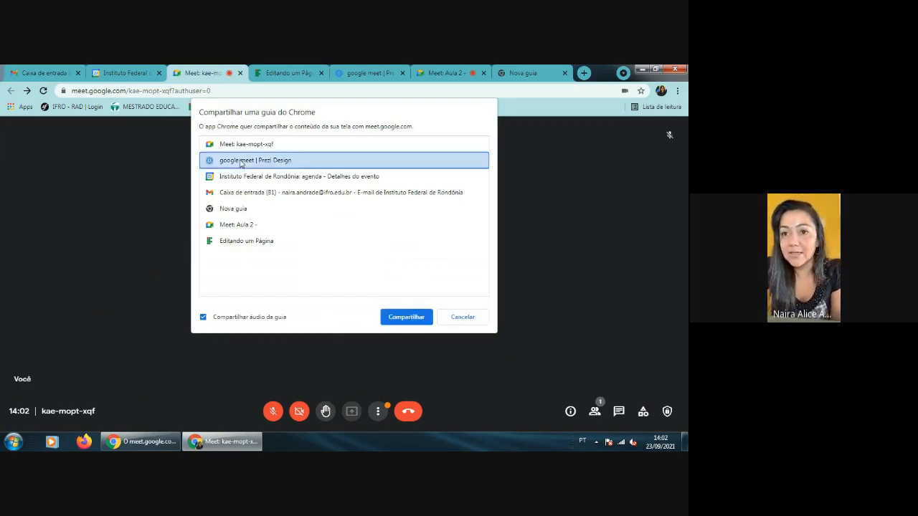
{"action": "left_click", "coordinate": [406, 318]}
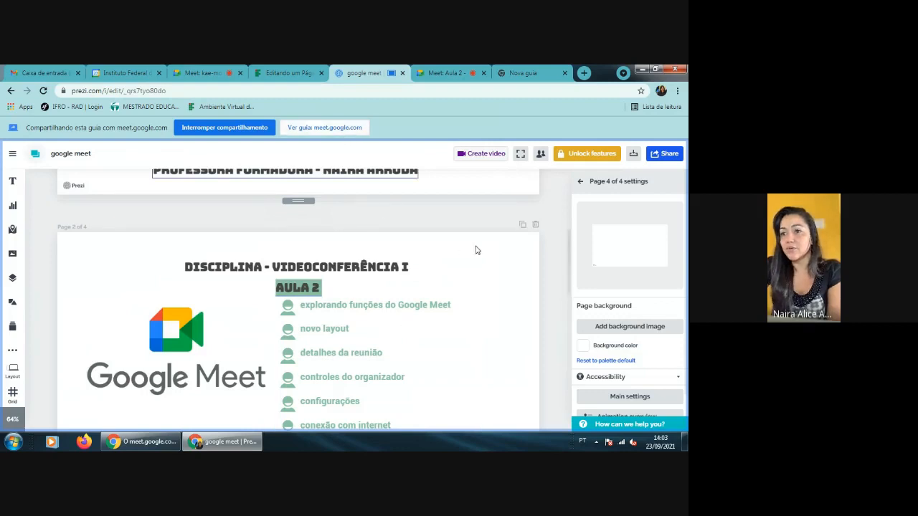
{"action": "left_click", "coordinate": [520, 157]}
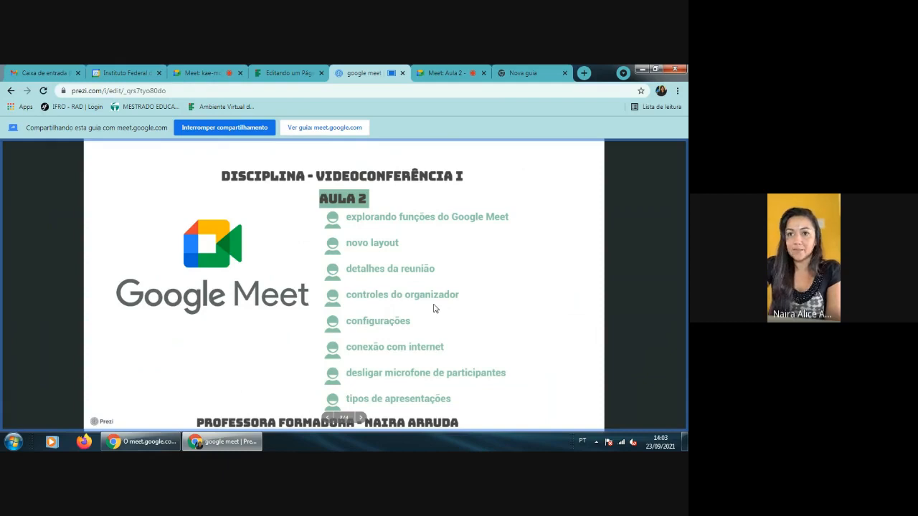
Return to the Google Meet call and turn on captions in Português (Brasil)
{"action": "left_click", "coordinate": [202, 74]}
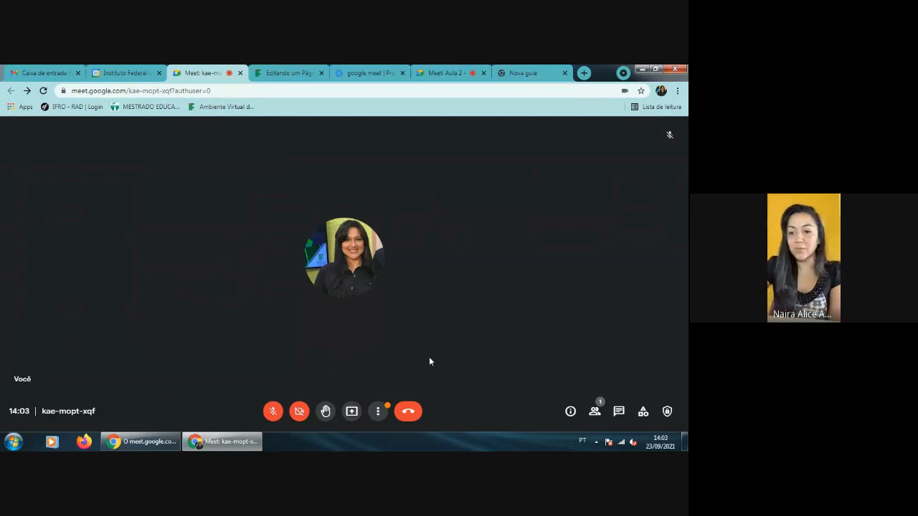
{"action": "left_click", "coordinate": [374, 421]}
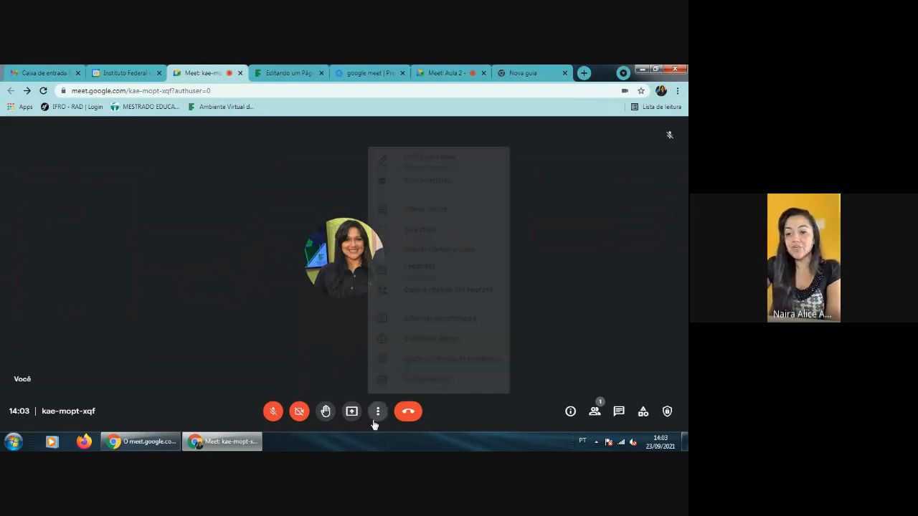
{"action": "left_click", "coordinate": [375, 423]}
{"action": "left_click", "coordinate": [379, 413]}
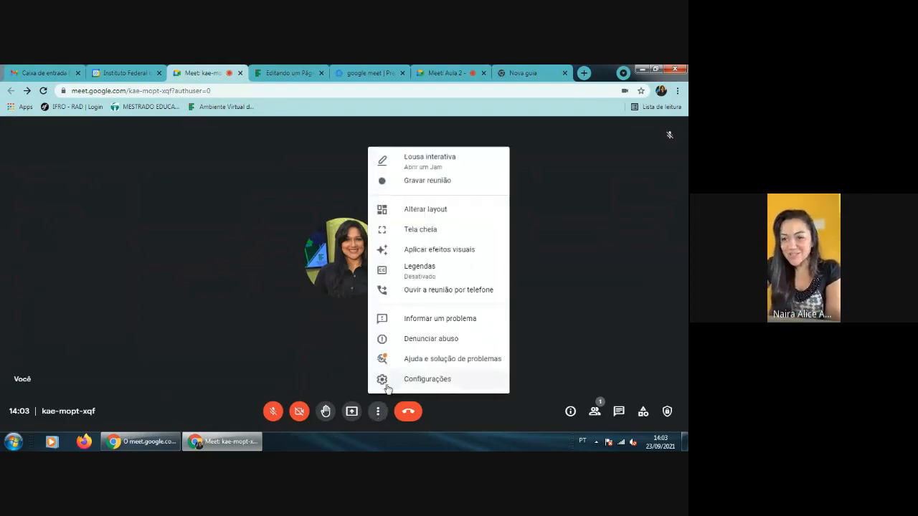
{"action": "left_click", "coordinate": [433, 276]}
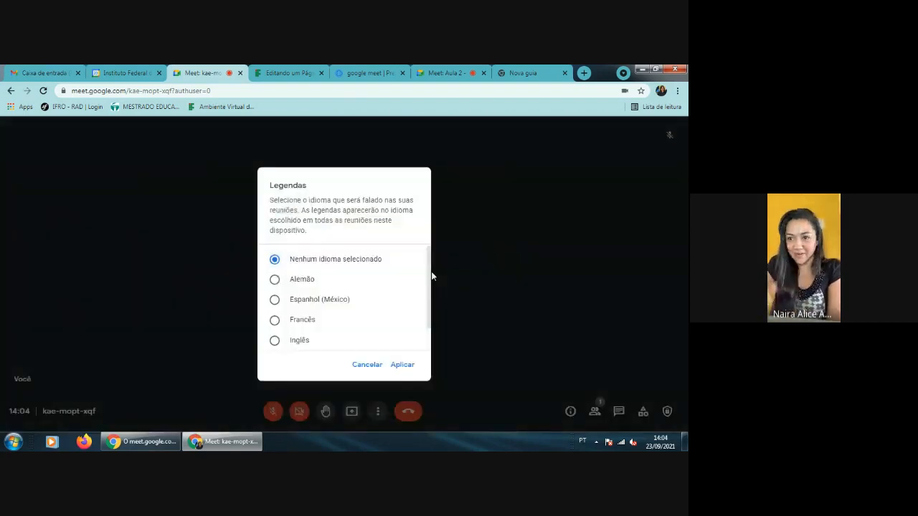
{"action": "left_click_drag", "start_coordinate": [429, 271], "coordinate": [428, 312]}
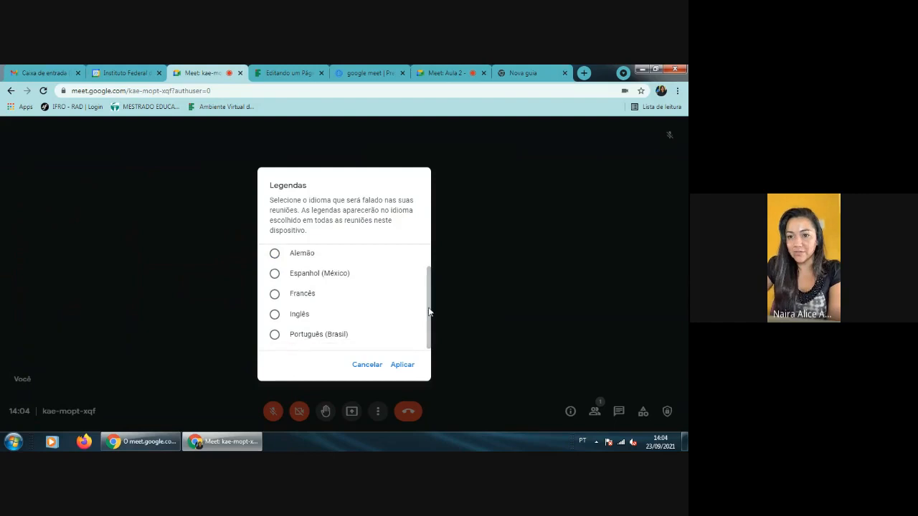
{"action": "left_click", "coordinate": [304, 337]}
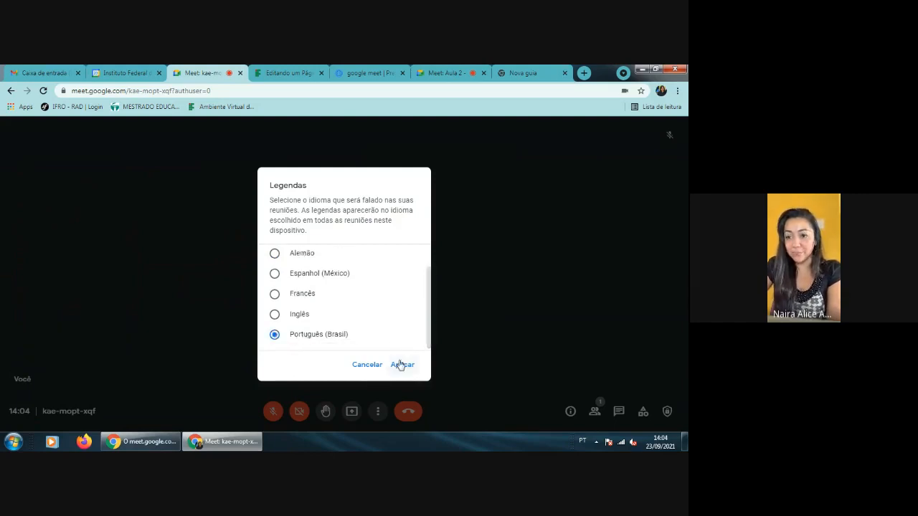
{"action": "left_click", "coordinate": [400, 366]}
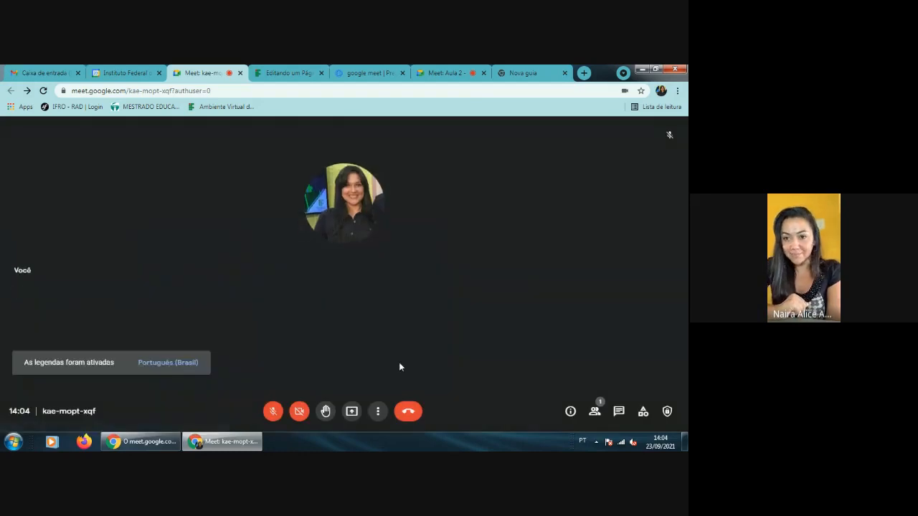
Unmute the microphone, speak to demonstrate the live captions, and mute it again
{"action": "left_click", "coordinate": [273, 414]}
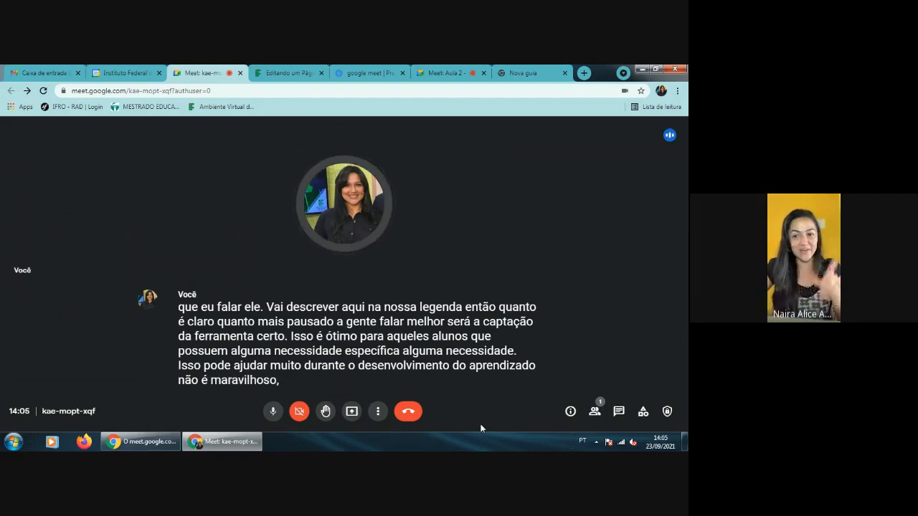
{"action": "left_click", "coordinate": [272, 411]}
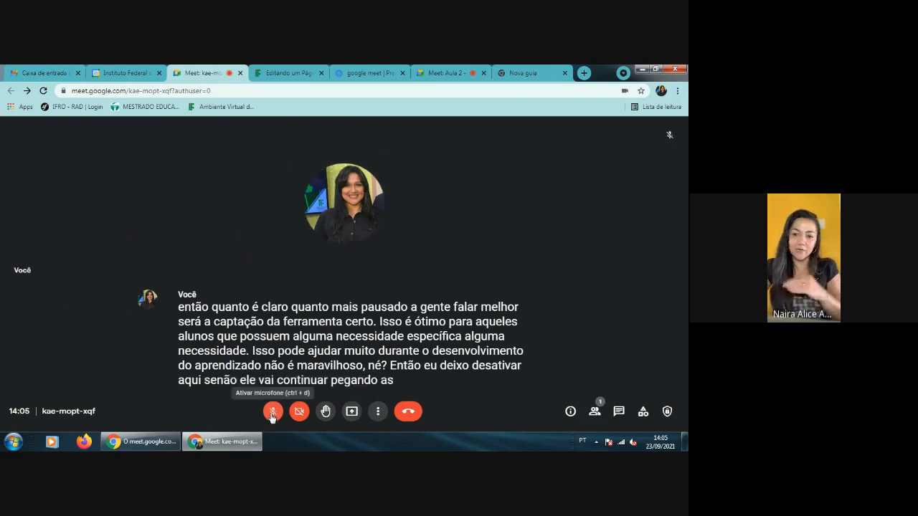
Turn off the meeting captions by applying the language option "Nenhum idioma selecionado"
{"action": "left_click", "coordinate": [378, 413]}
{"action": "left_click", "coordinate": [423, 273]}
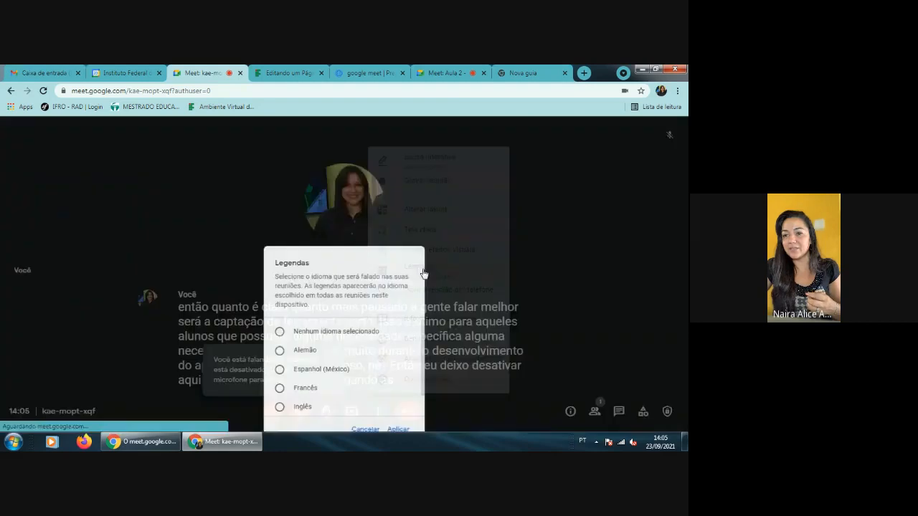
{"action": "left_click", "coordinate": [332, 262]}
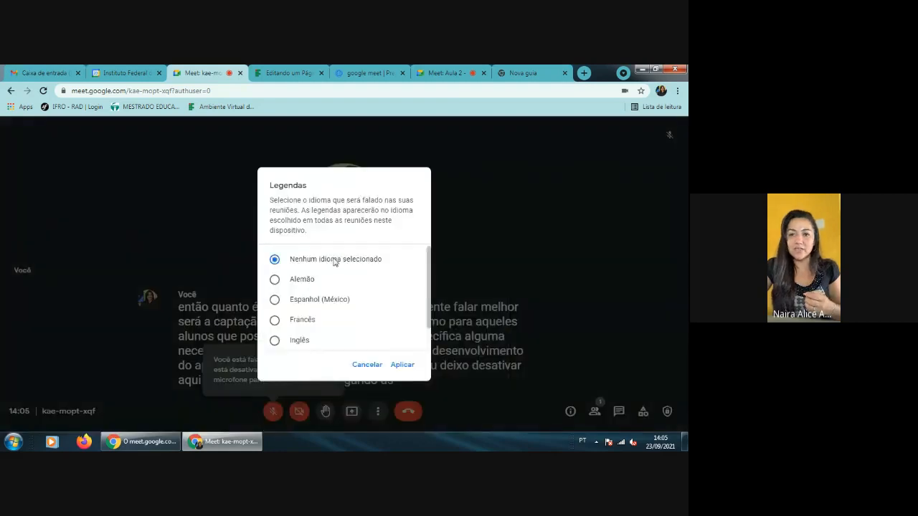
{"action": "left_click", "coordinate": [401, 367]}
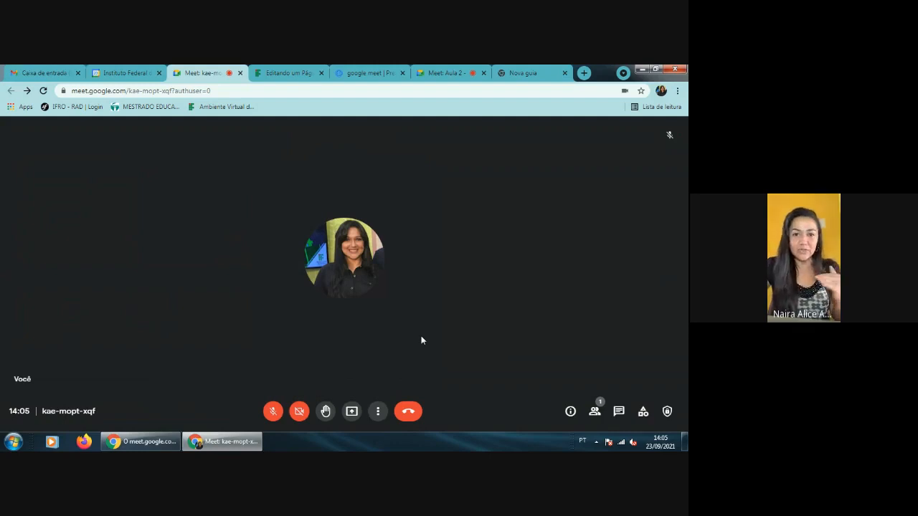
Leave the video call without ending it for everyone
{"action": "left_click", "coordinate": [409, 413]}
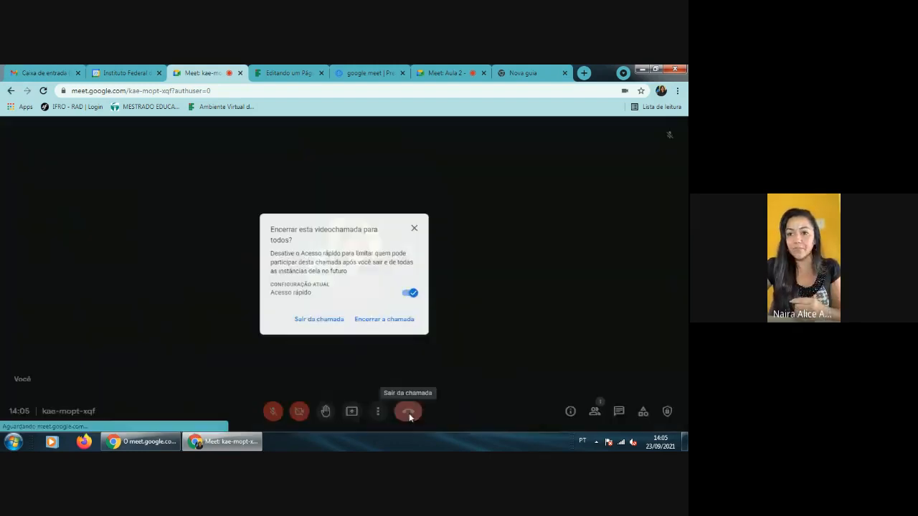
{"action": "left_click", "coordinate": [328, 332]}
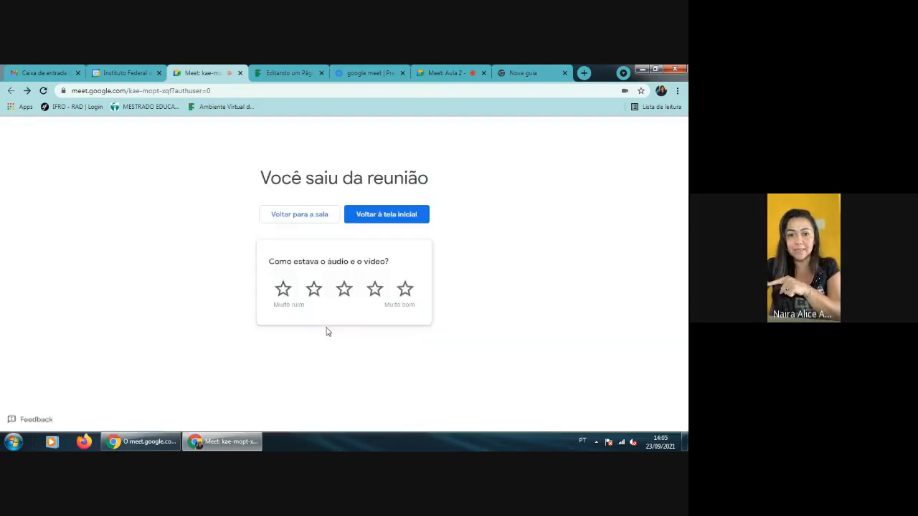